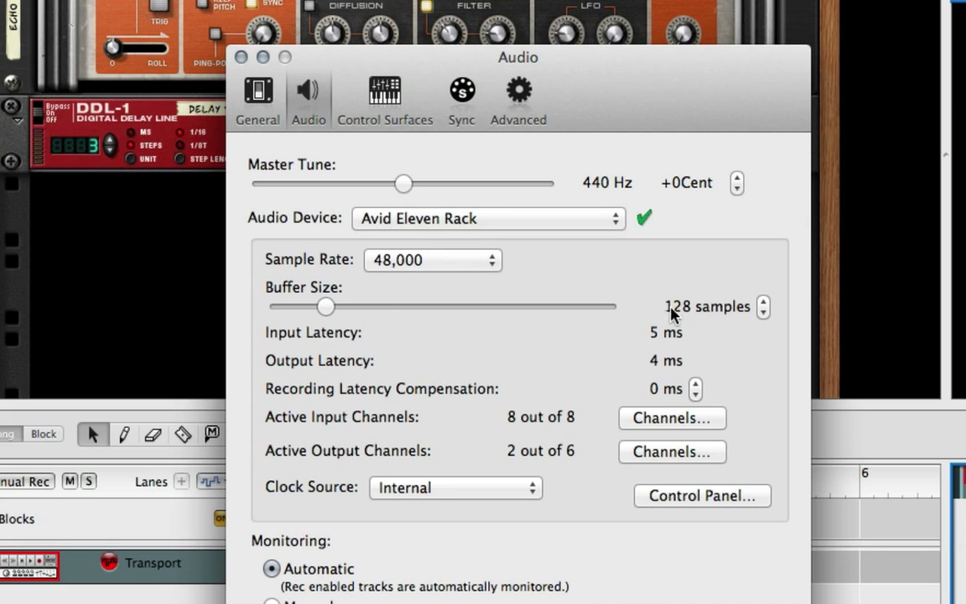
- Close the audio preferences, switch to Kontakt 5 and set its audio device to M-Track Plus
{"action": "left_click", "coordinate": [242, 57]}
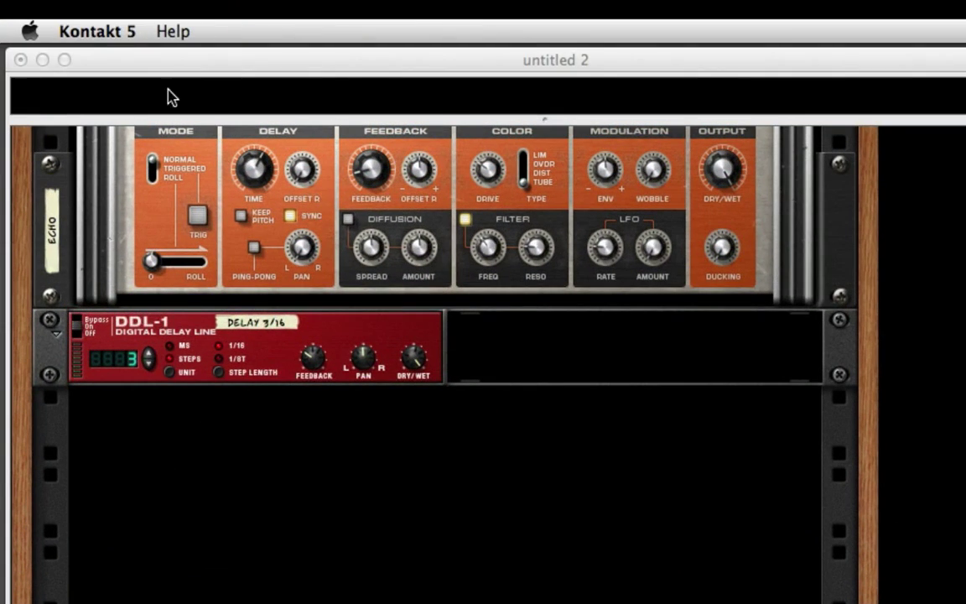
{"action": "left_click", "coordinate": [72, 32]}
{"action": "left_click", "coordinate": [104, 94]}
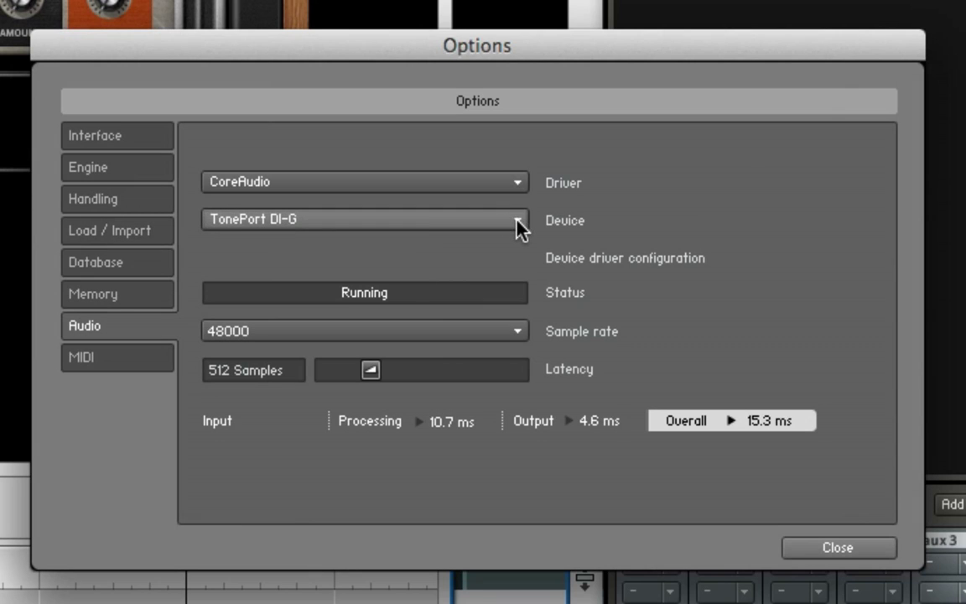
{"action": "left_click", "coordinate": [518, 223]}
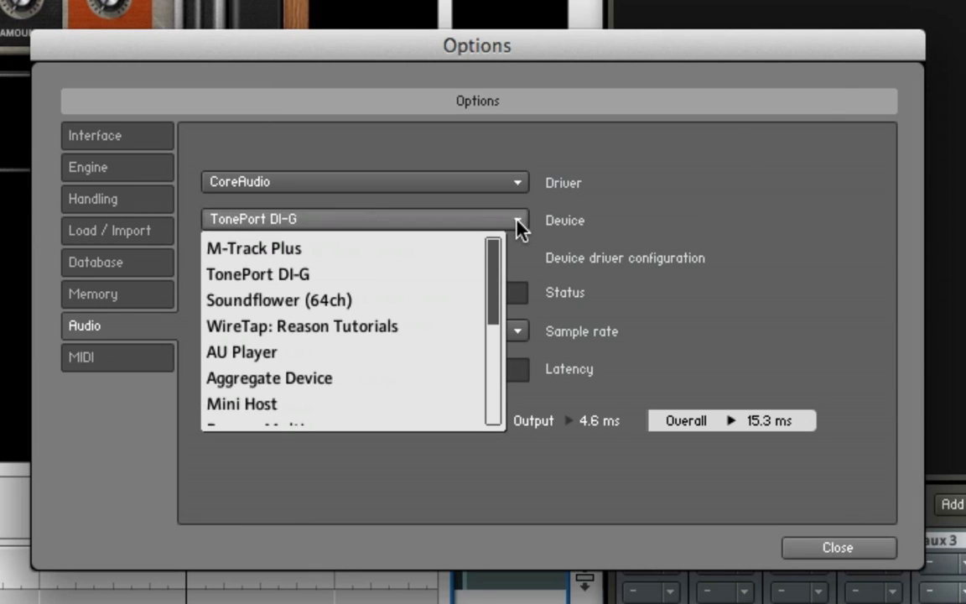
{"action": "left_click", "coordinate": [251, 250]}
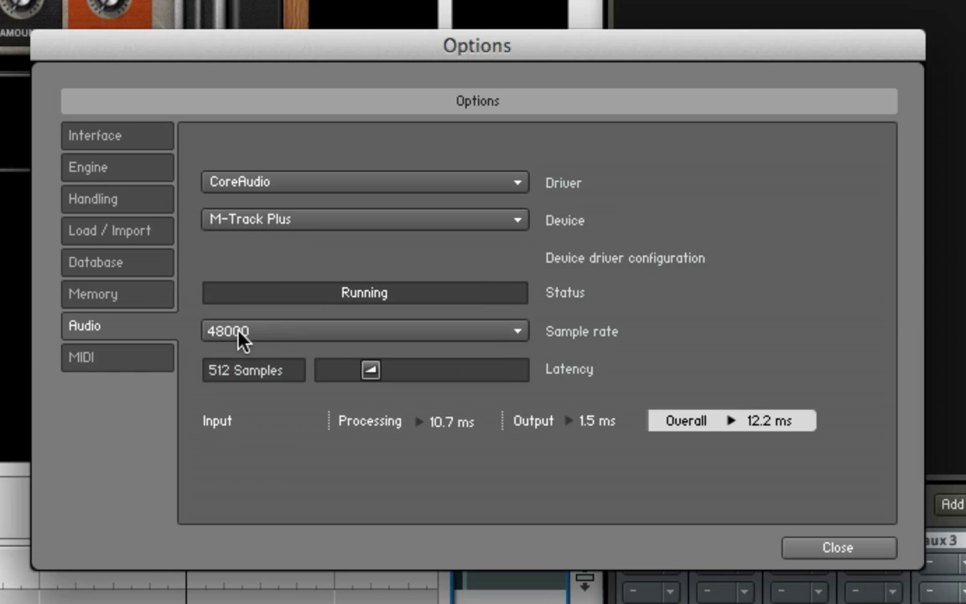
- Set Kontakt's audio latency to 128 samples and close the options
{"action": "left_click_drag", "start_coordinate": [370, 372], "coordinate": [338, 372]}
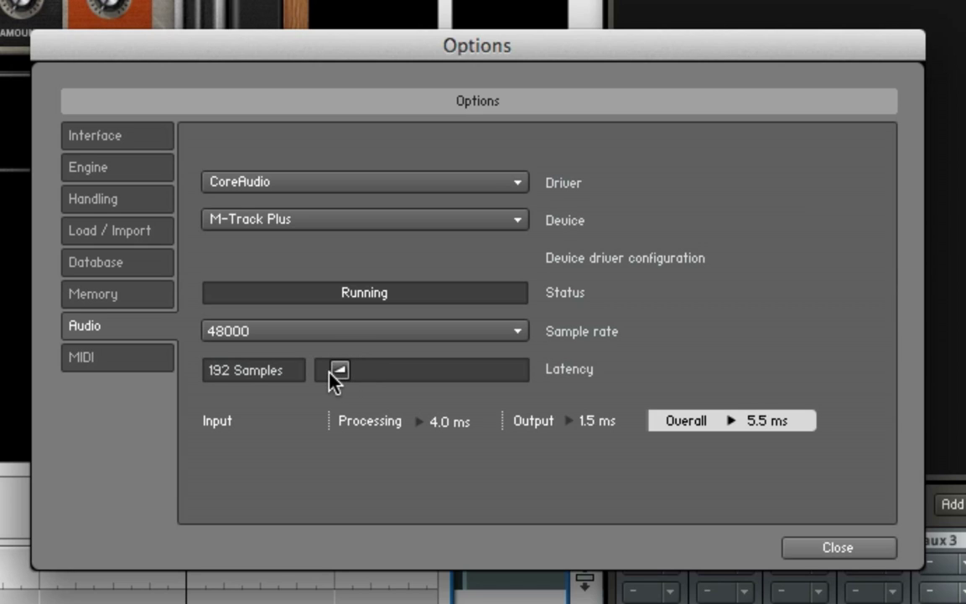
{"action": "left_click", "coordinate": [328, 370]}
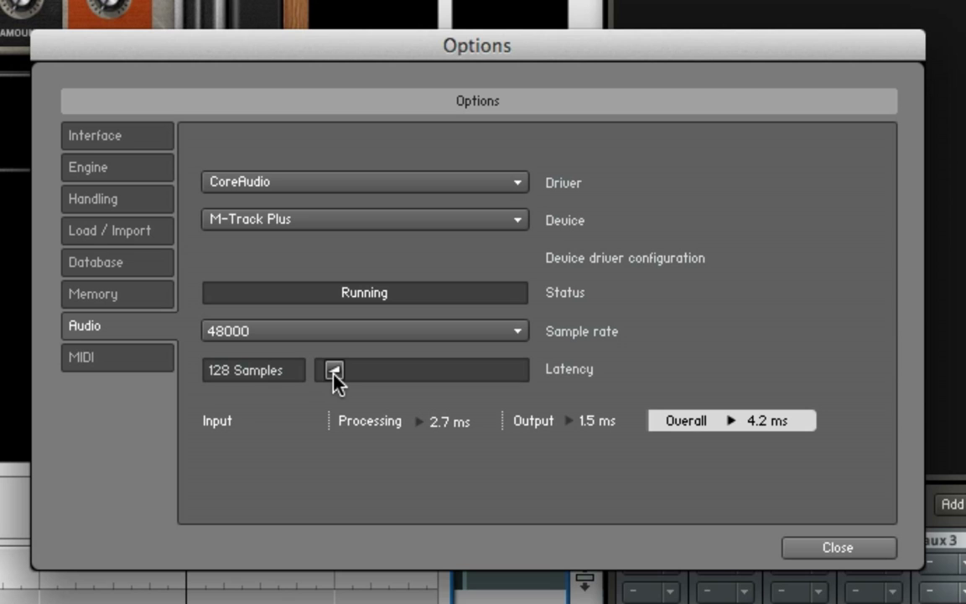
{"action": "left_click", "coordinate": [872, 554]}
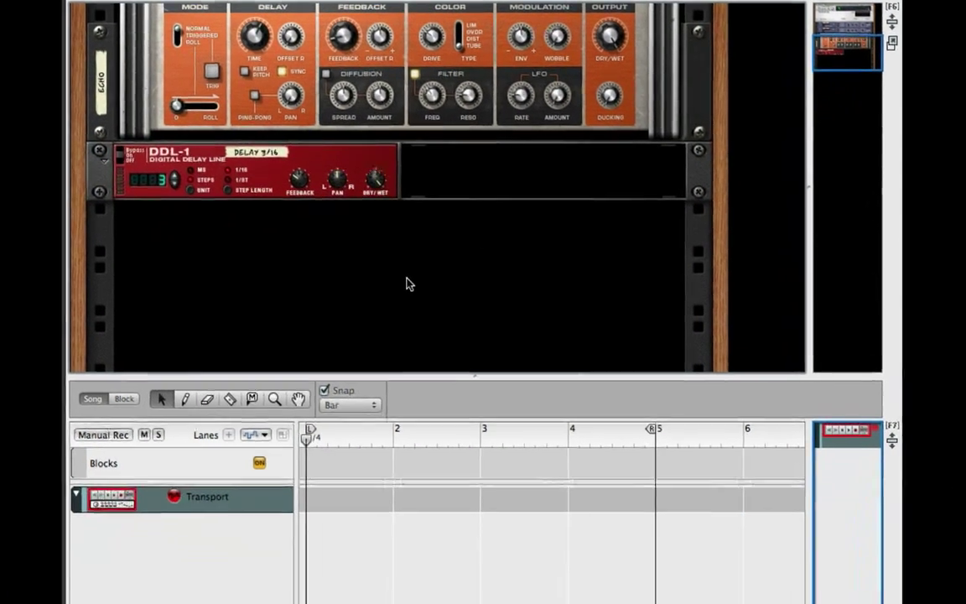
- In Reason, add two External MIDI Instrument devices to the rack below the DDL-1 delay
{"action": "key", "text": "F8"}
{"action": "left_click_drag", "start_coordinate": [811, 63], "coordinate": [631, 65]}
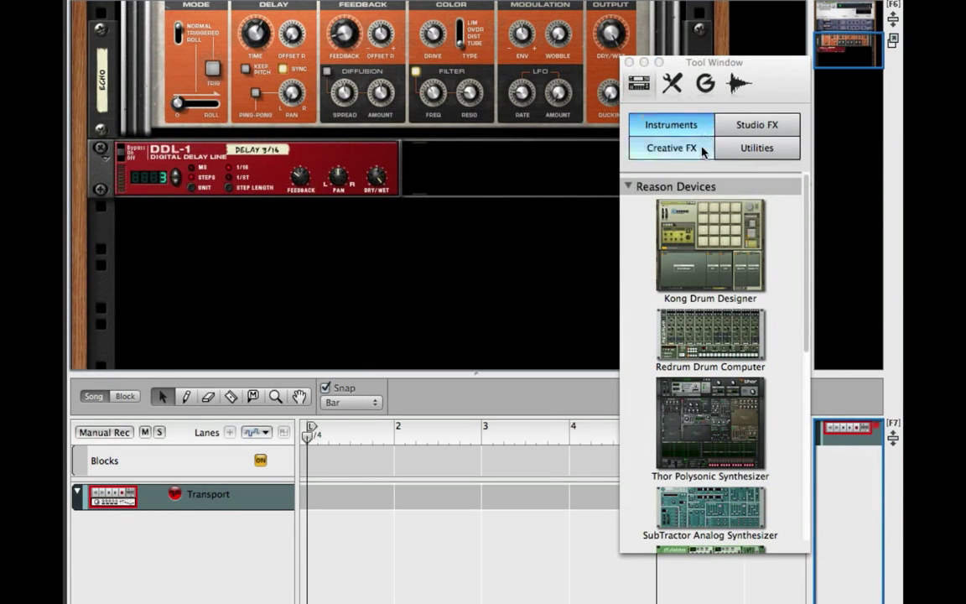
{"action": "scroll", "coordinate": [655, 270], "scroll_direction": "down", "scroll_amount": 10}
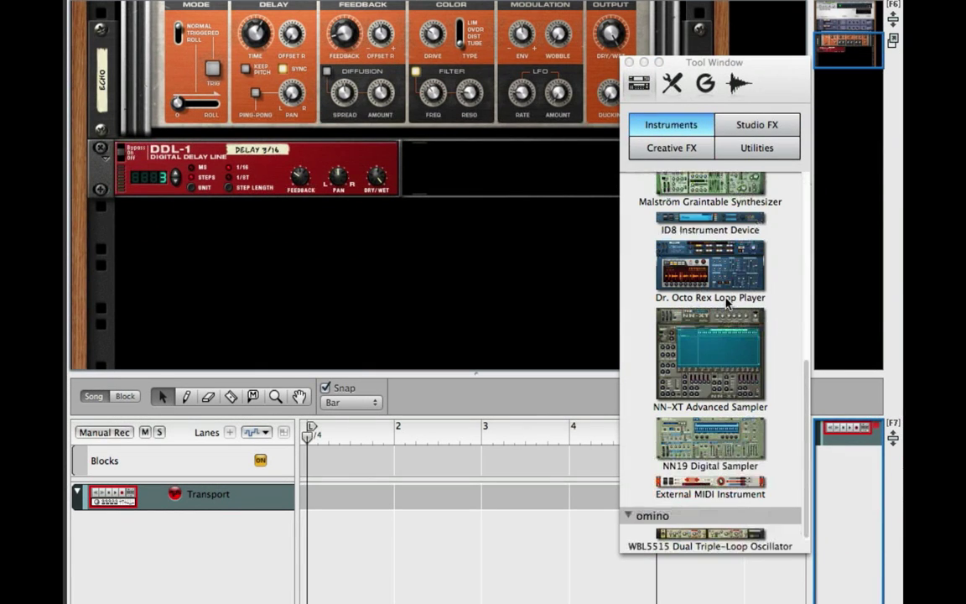
{"action": "double_click", "coordinate": [719, 485]}
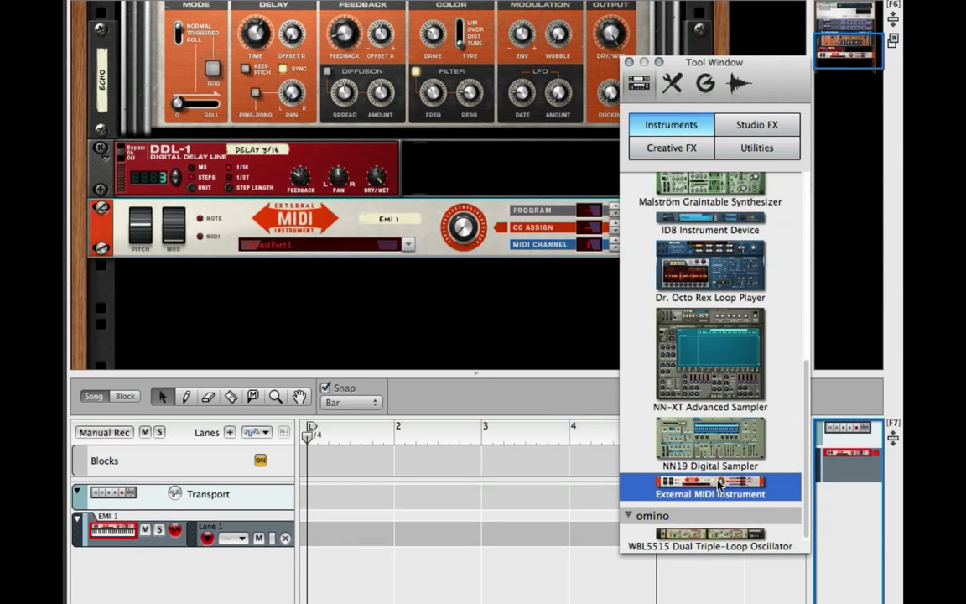
{"action": "double_click", "coordinate": [719, 485]}
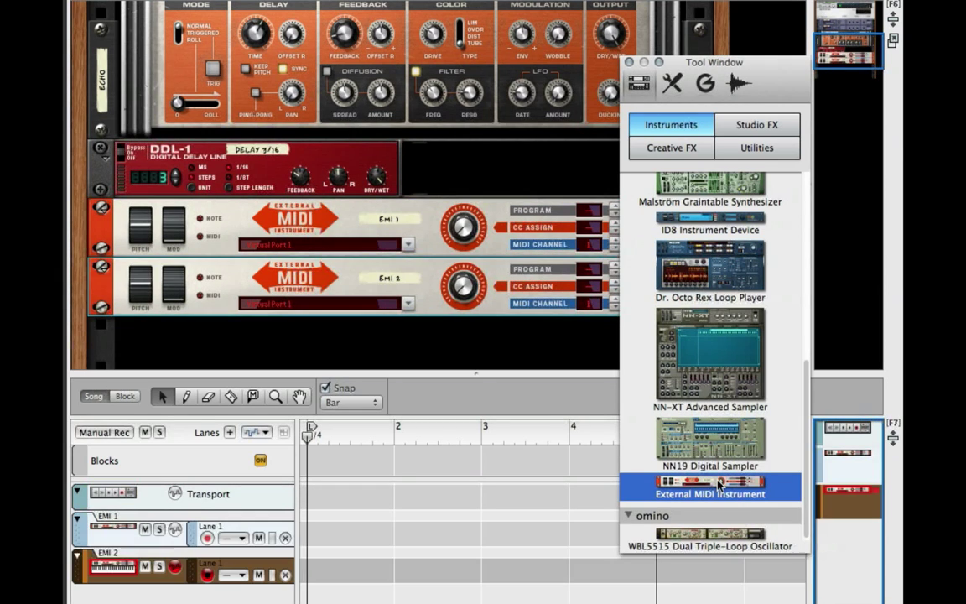
{"action": "left_click", "coordinate": [629, 62]}
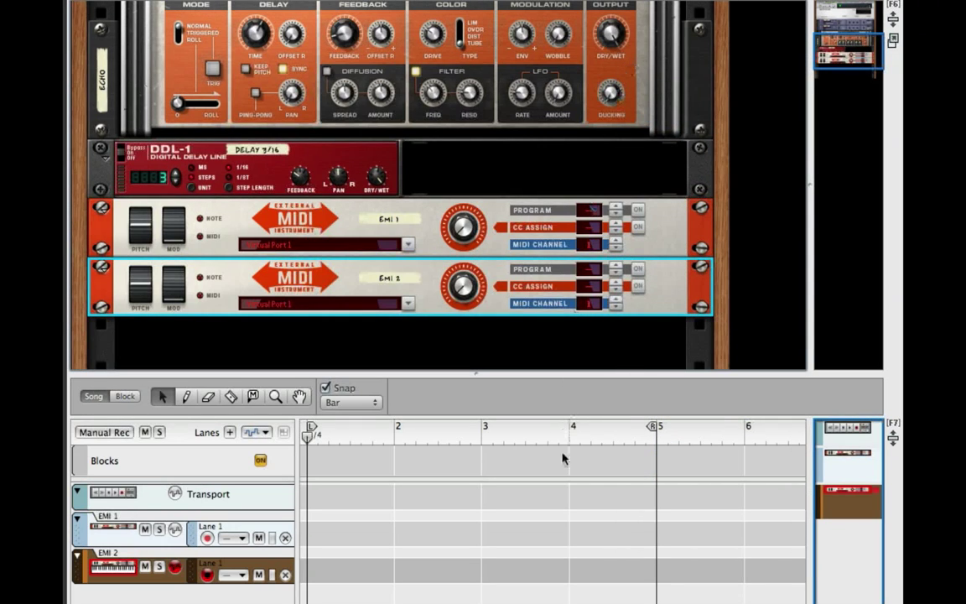
- Create a new audio track and rename it Kontakt
{"action": "left_click", "coordinate": [513, 359]}
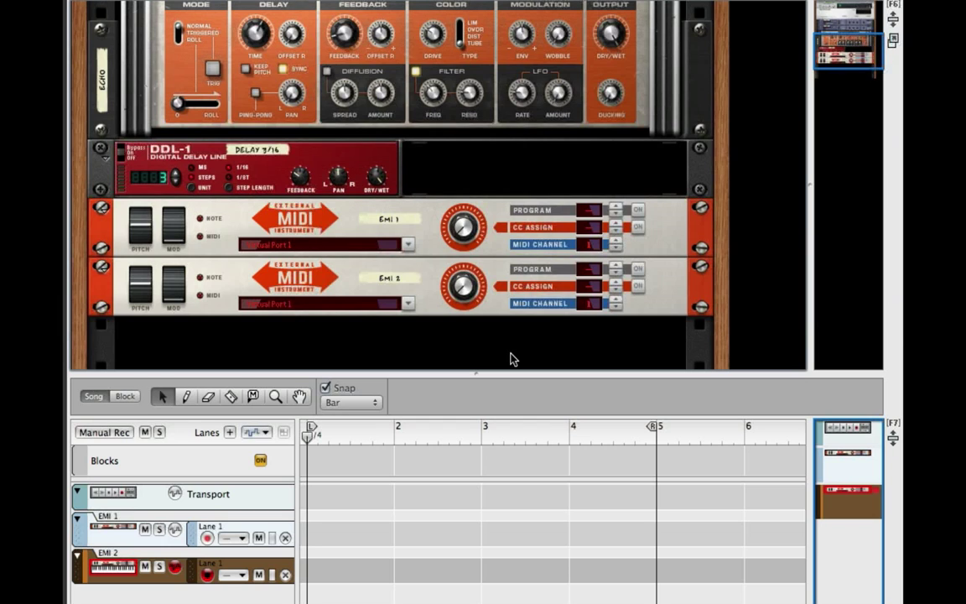
{"action": "key", "text": "super+t"}
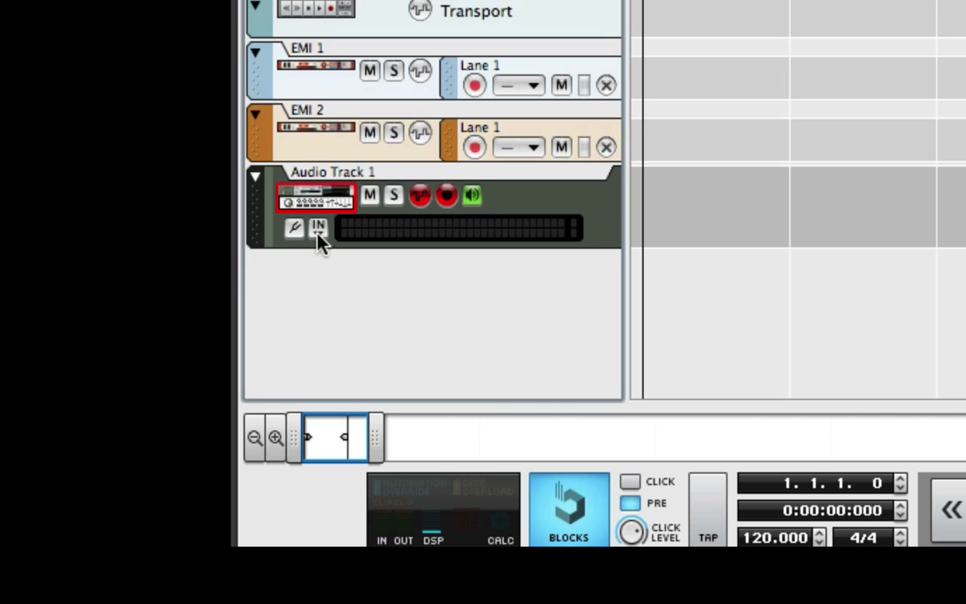
{"action": "double_click", "coordinate": [342, 175]}
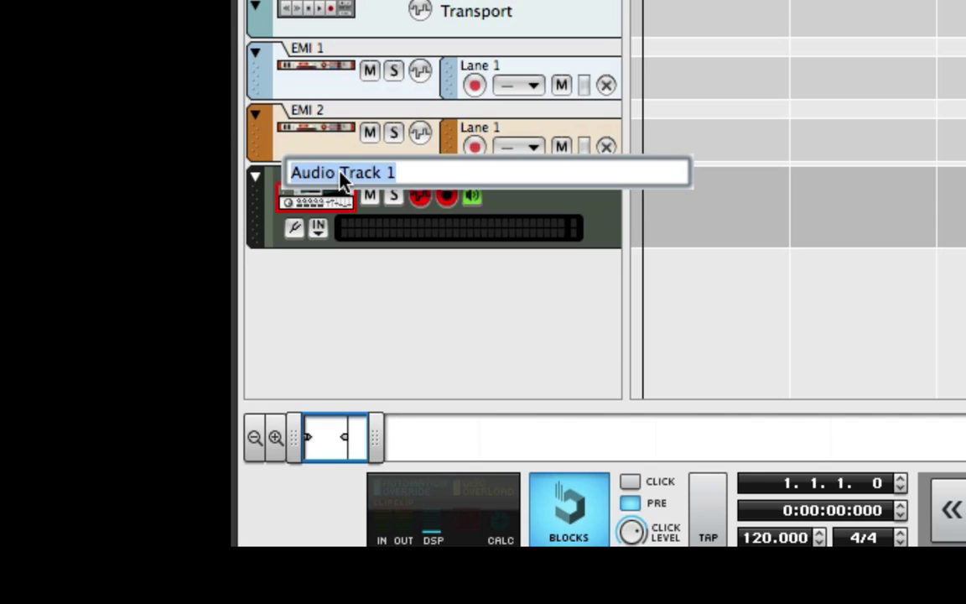
{"action": "type", "text": "Kontaky"}
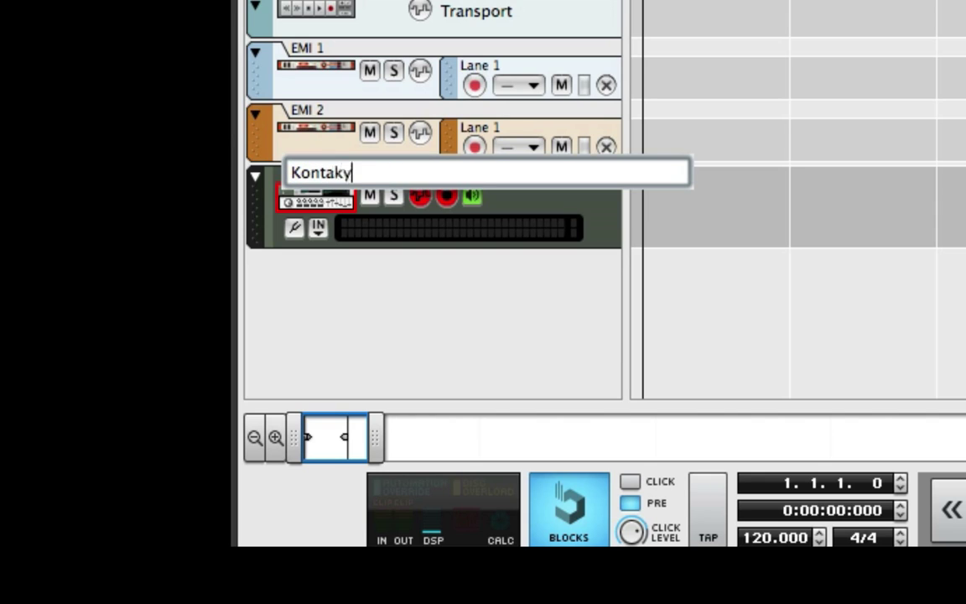
{"action": "key", "text": "BackSpace"}
{"action": "type", "text": "t"}
{"action": "key", "text": "Return"}
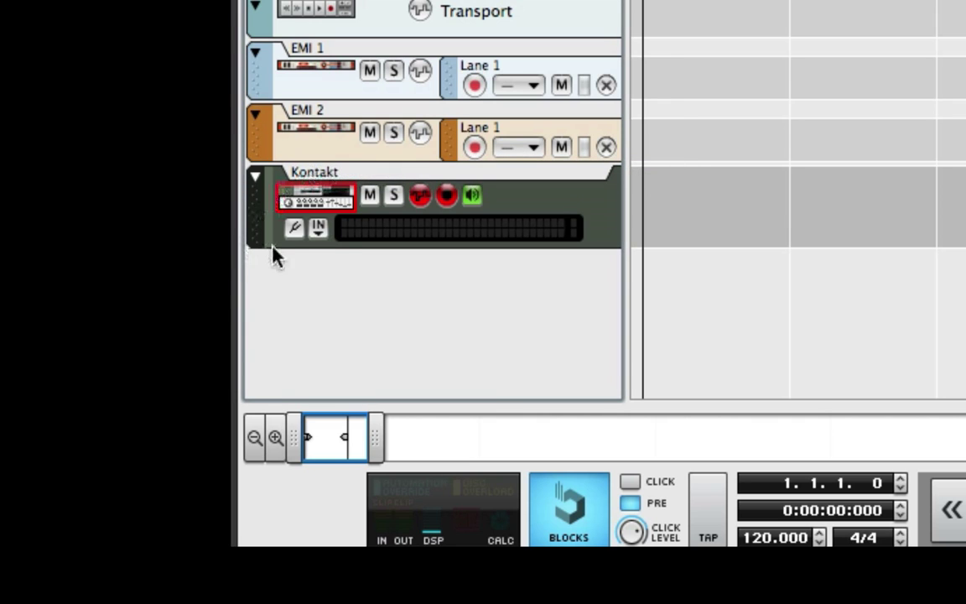
- Set the Kontakt track's stereo input to Avid Eleven Rack Input 5 + Input 6 and turn off its record enable
{"action": "left_click", "coordinate": [318, 233]}
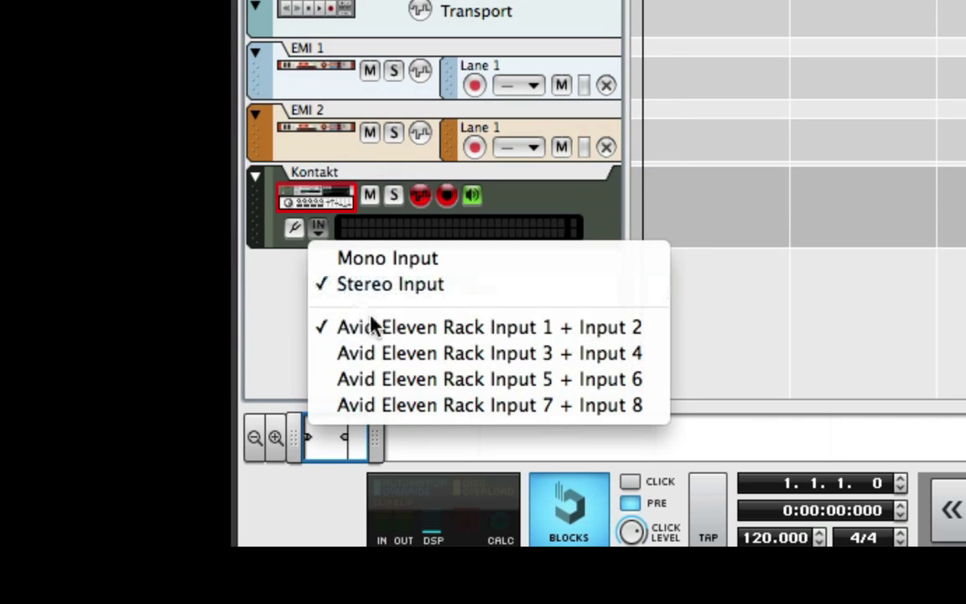
{"action": "left_click", "coordinate": [401, 382]}
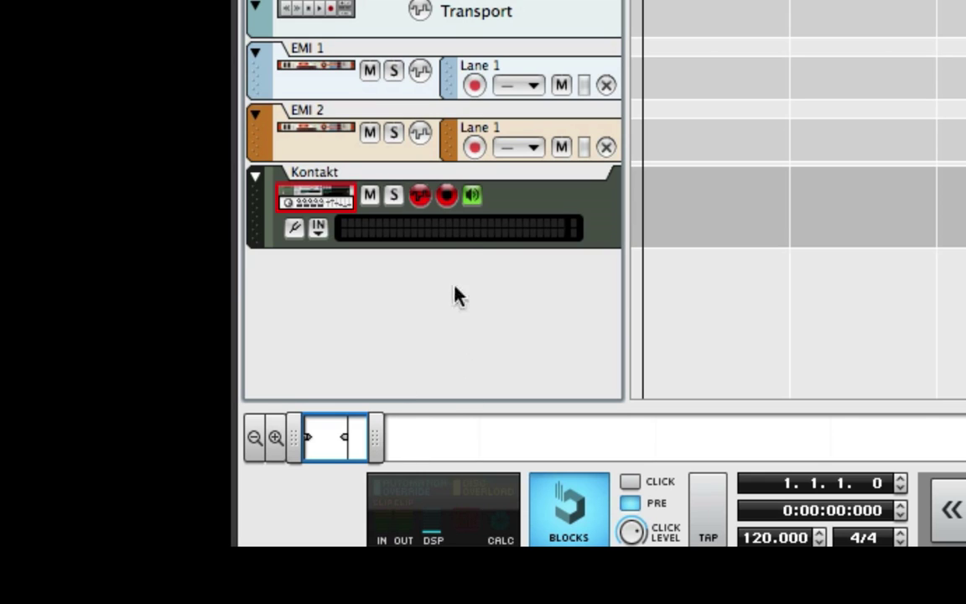
{"action": "left_click", "coordinate": [447, 197]}
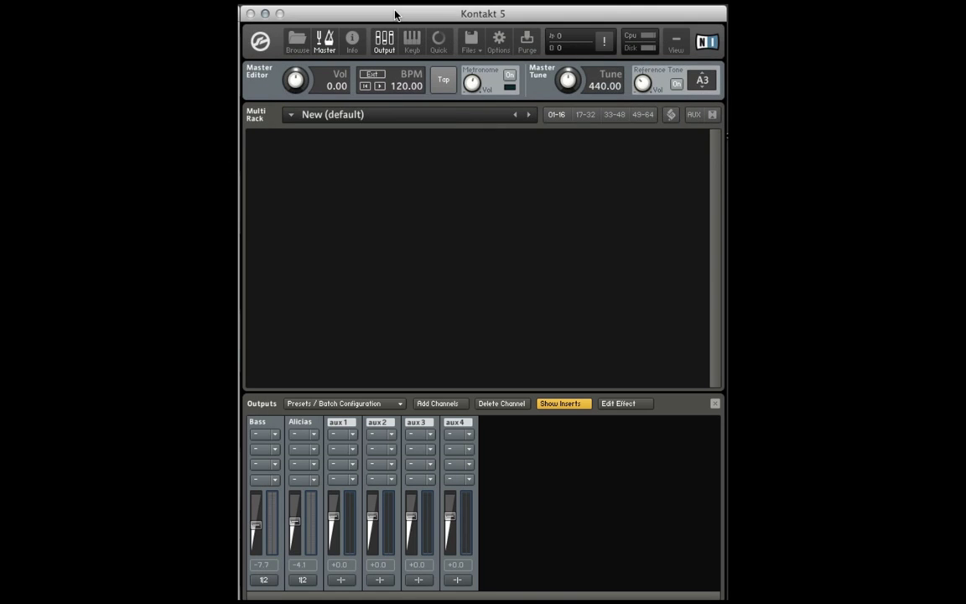
- In Kontakt, load the Bass - Monster synth instrument from the Kontakt Factory Selection library and reposition the Kontakt window
{"action": "key", "text": "F1"}
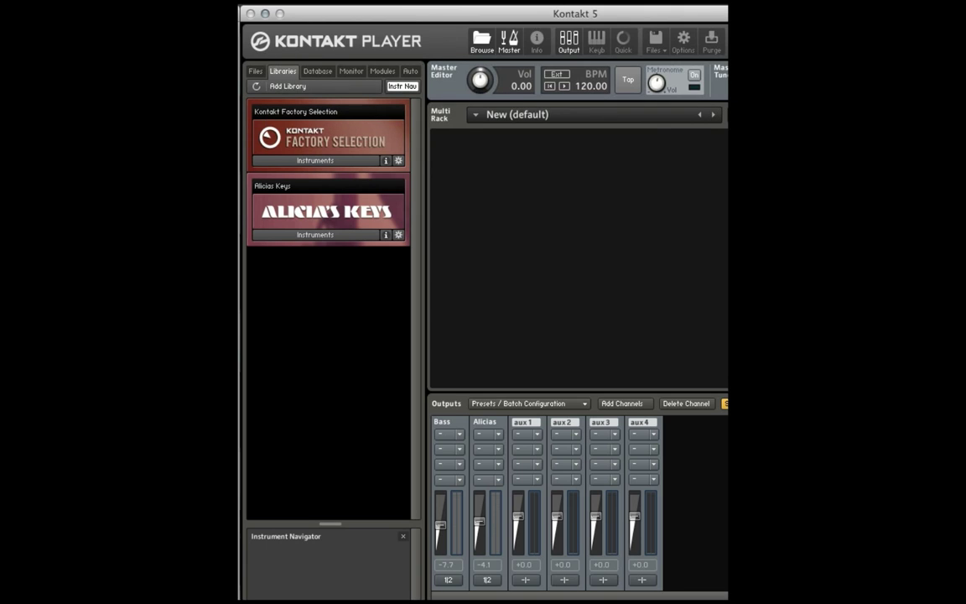
{"action": "left_click", "coordinate": [328, 162]}
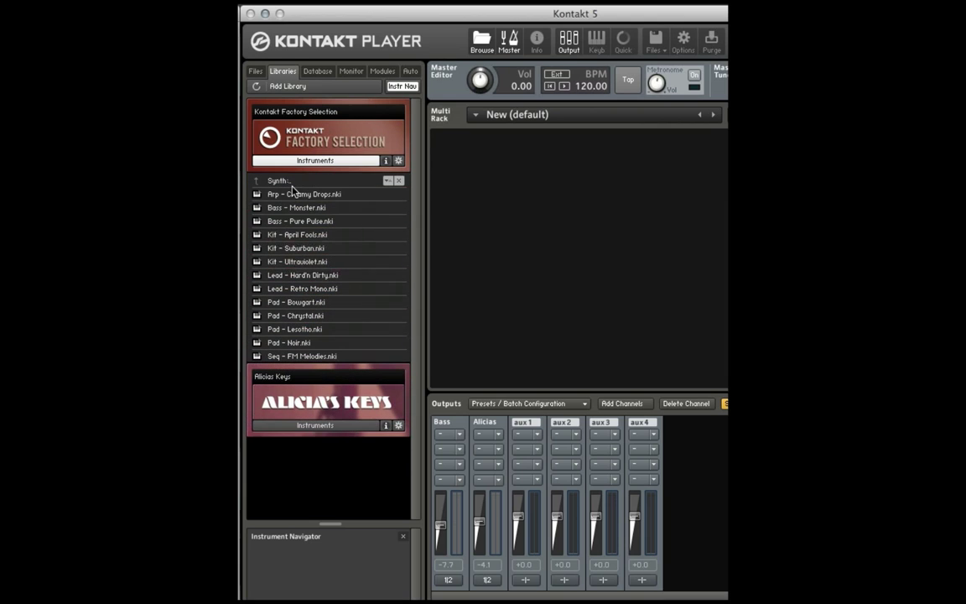
{"action": "double_click", "coordinate": [282, 212]}
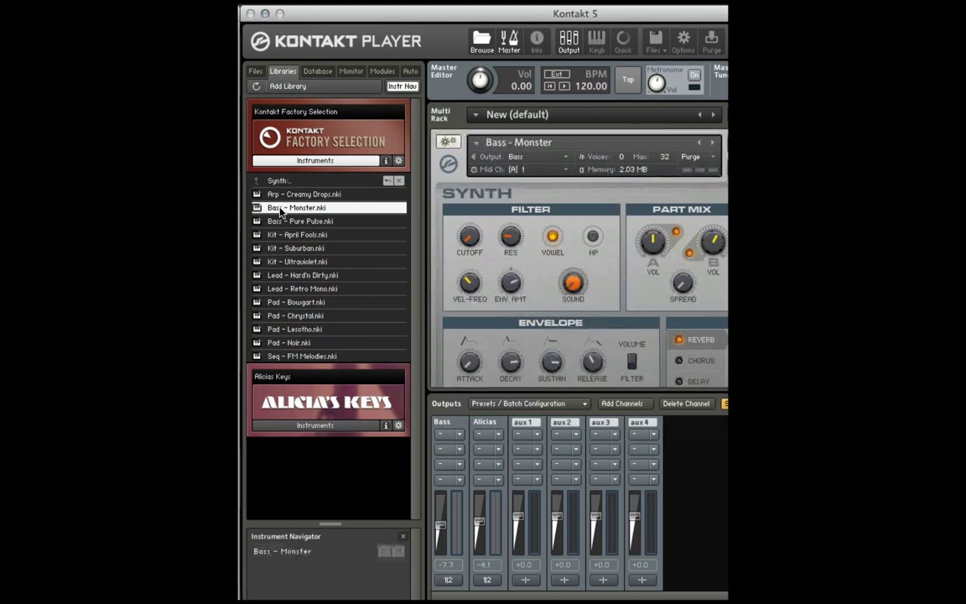
{"action": "left_click_drag", "start_coordinate": [449, 15], "coordinate": [231, 20]}
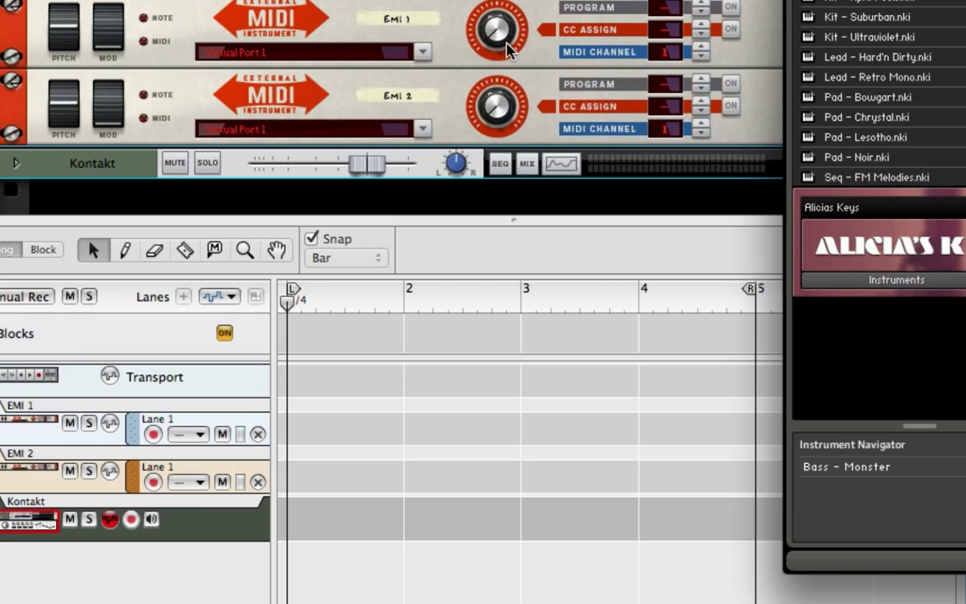
- Route both External MIDI Instruments in Reason to Kontakt 5 Virtual Input and raise the second device's MIDI channel by one
{"action": "left_click", "coordinate": [435, 29]}
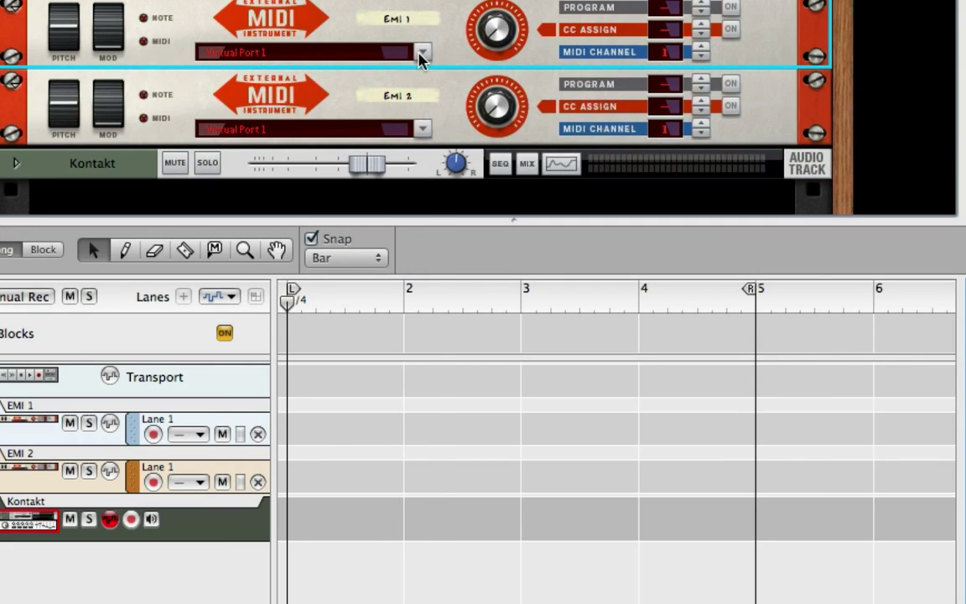
{"action": "left_click", "coordinate": [421, 54]}
{"action": "left_click", "coordinate": [321, 574]}
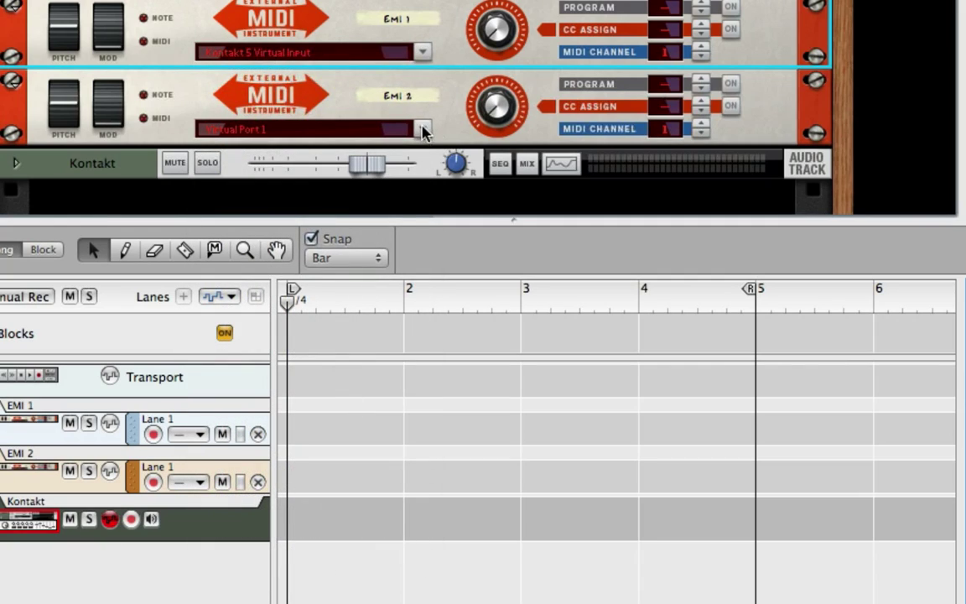
{"action": "left_click", "coordinate": [424, 131]}
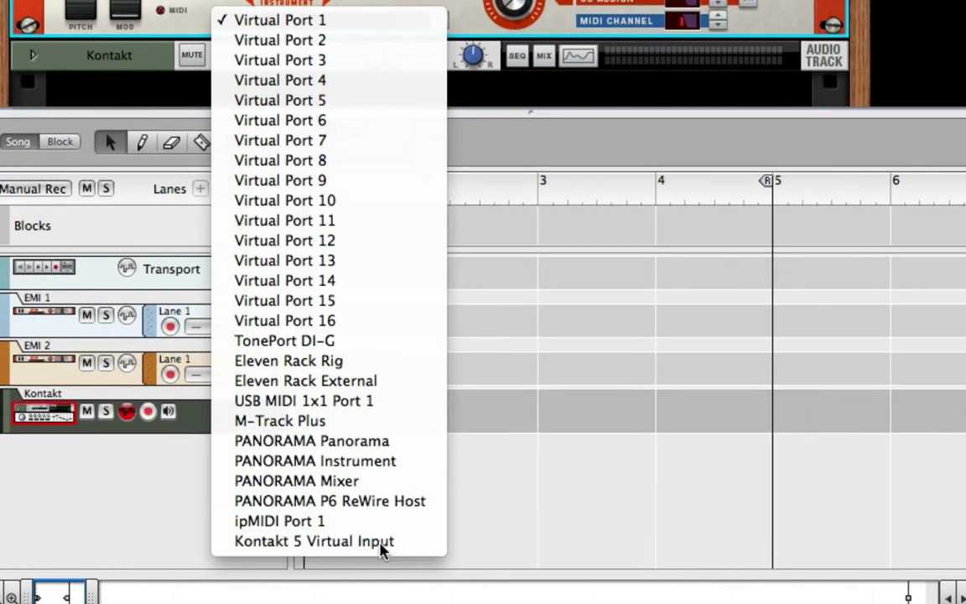
{"action": "left_click", "coordinate": [382, 542]}
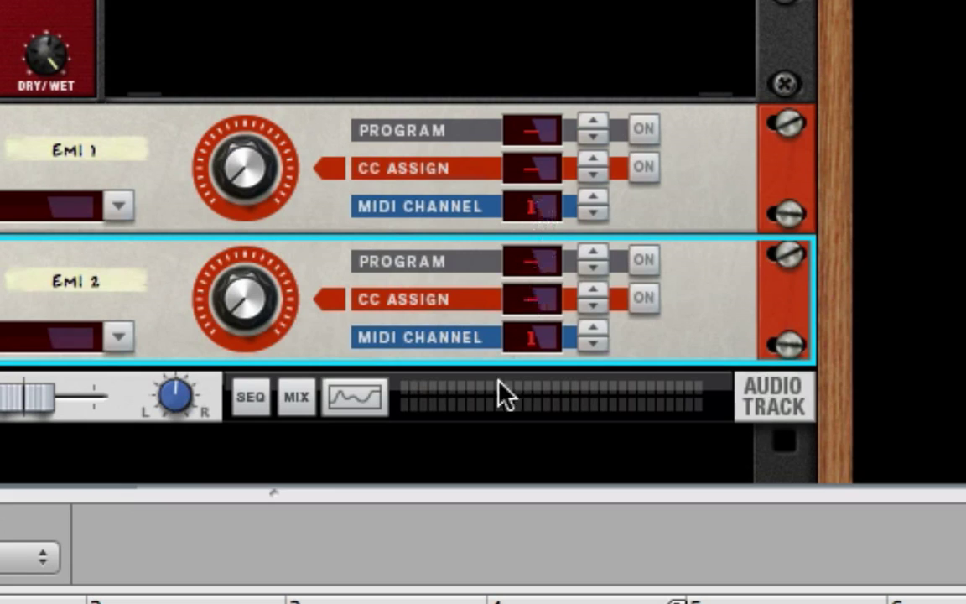
{"action": "left_click", "coordinate": [591, 327]}
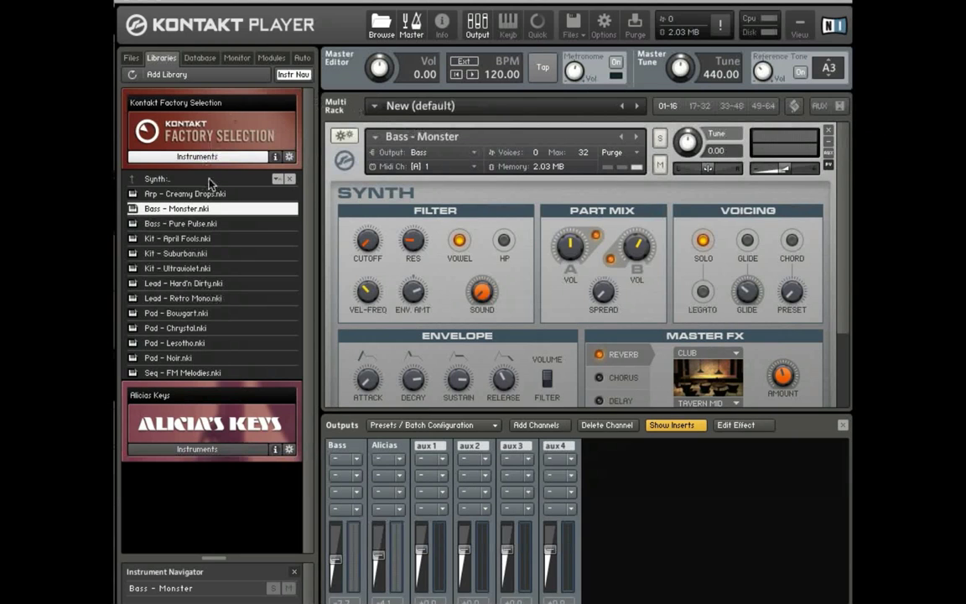
- In Kontakt, load the Alicias Keys instrument and set Bass - Monster's MIDI input to Port C [Kontakt 5 Virtual Input], channel 1
{"action": "left_click", "coordinate": [212, 450]}
{"action": "double_click", "coordinate": [178, 472]}
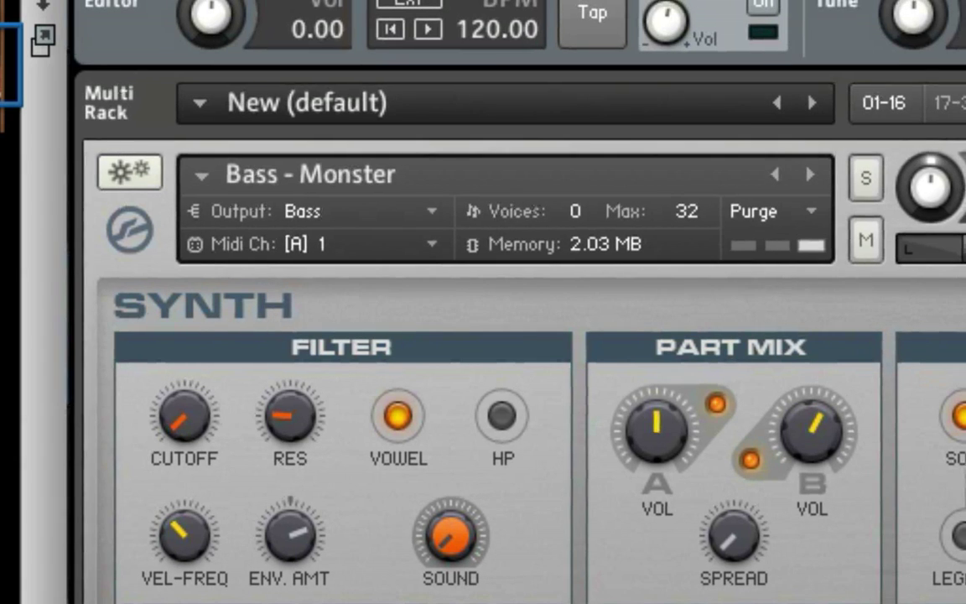
{"action": "left_click", "coordinate": [429, 245]}
{"action": "mouse_move", "coordinate": [412, 382]}
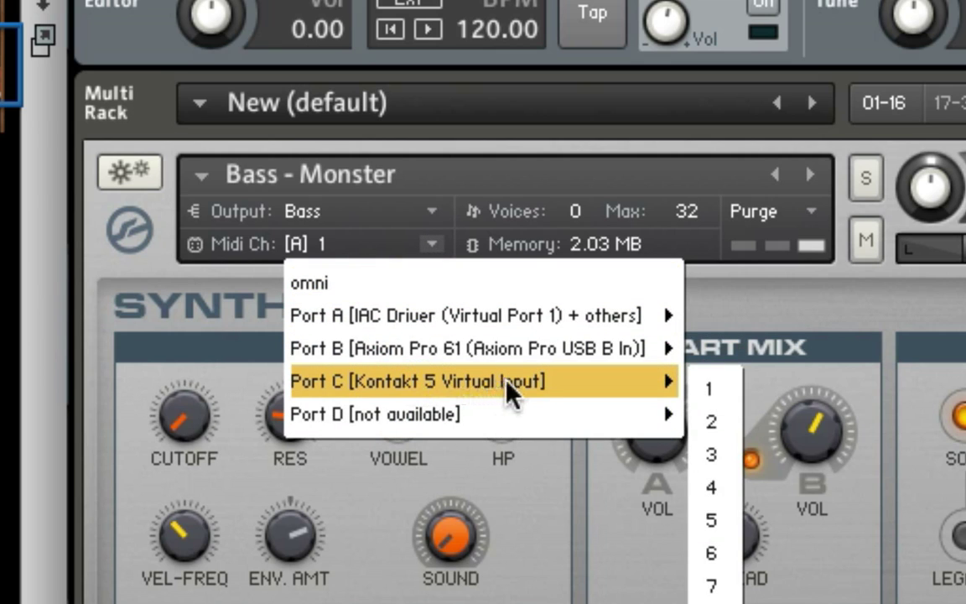
{"action": "left_click", "coordinate": [711, 389]}
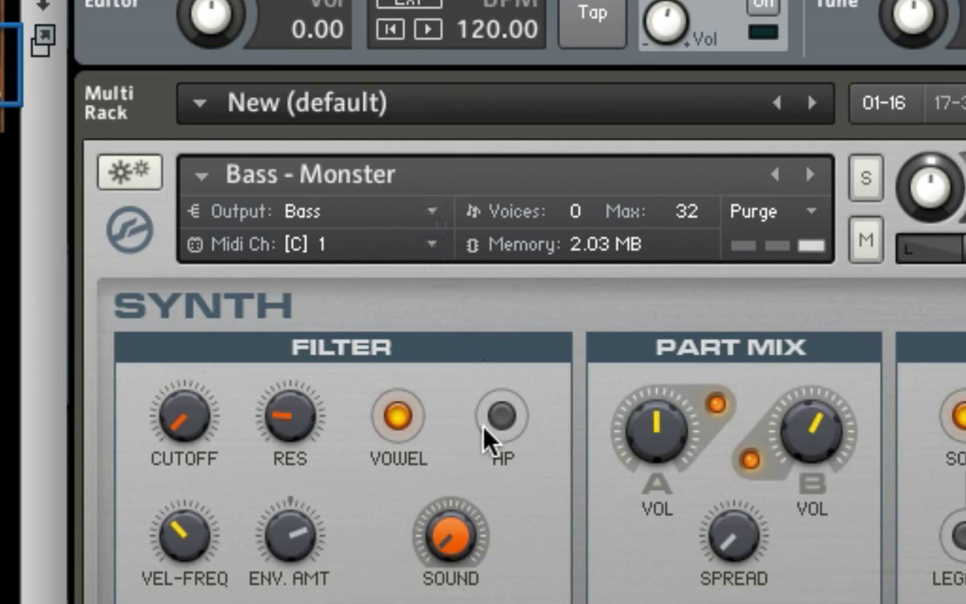
- Create a separate master output channel for the Alicias Keys 1.3 instrument
{"action": "scroll", "coordinate": [484, 440], "scroll_direction": "down", "scroll_amount": 3}
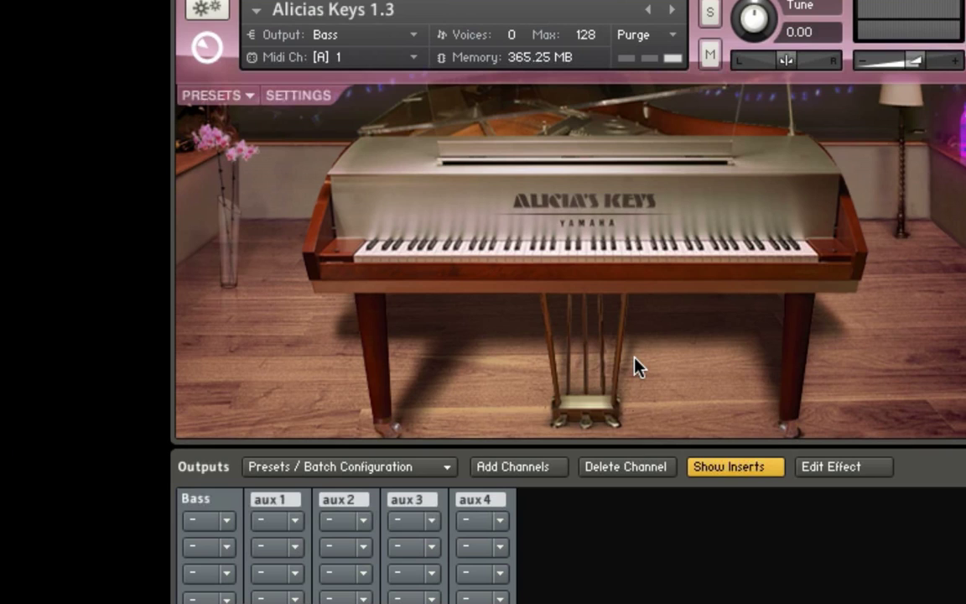
{"action": "left_click", "coordinate": [415, 37]}
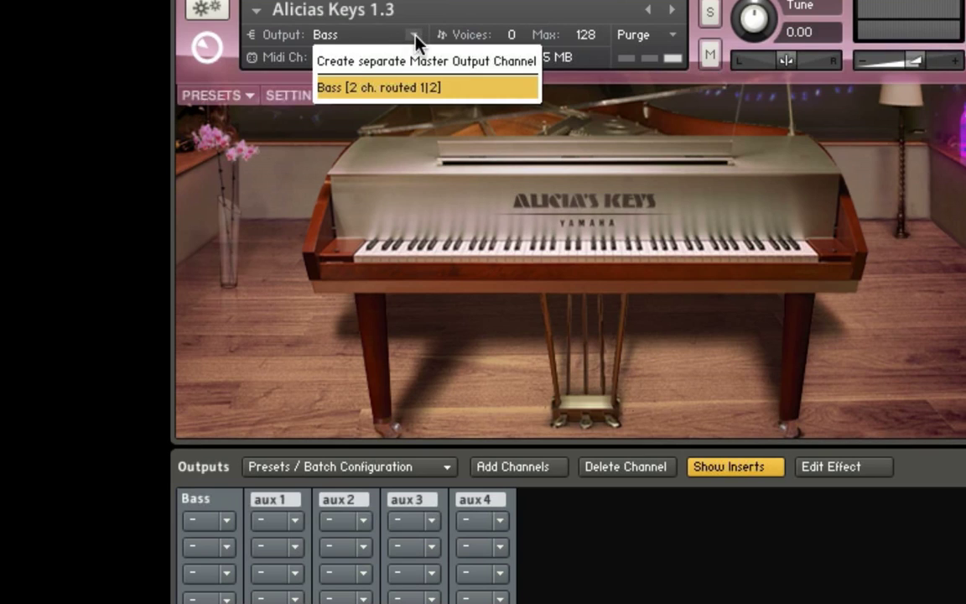
{"action": "left_click", "coordinate": [397, 62]}
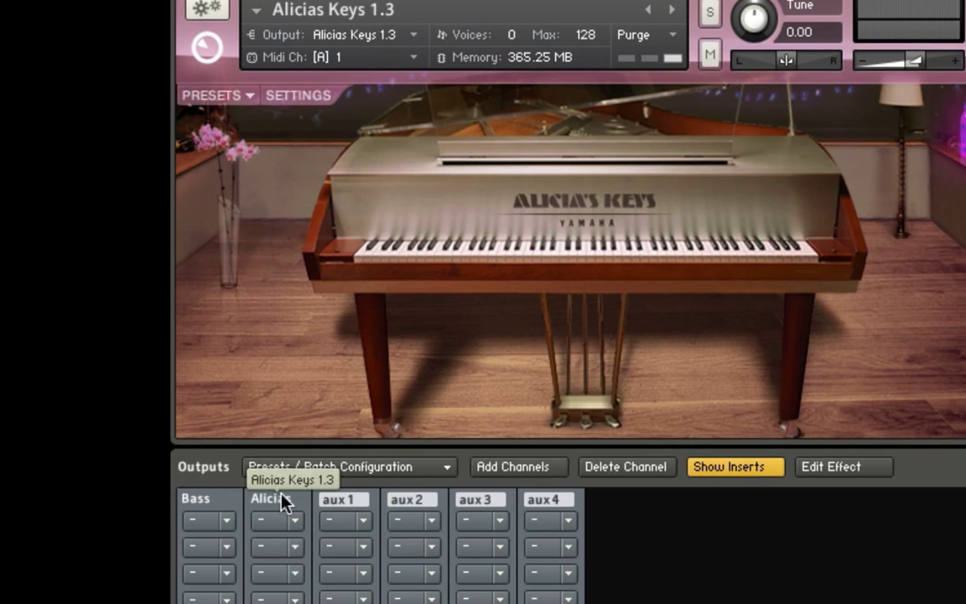
- Set the Alicias Keys 1.3 instrument's MIDI input to Port C [Kontakt 5 Virtual Input], channel 2
{"action": "left_click", "coordinate": [413, 57]}
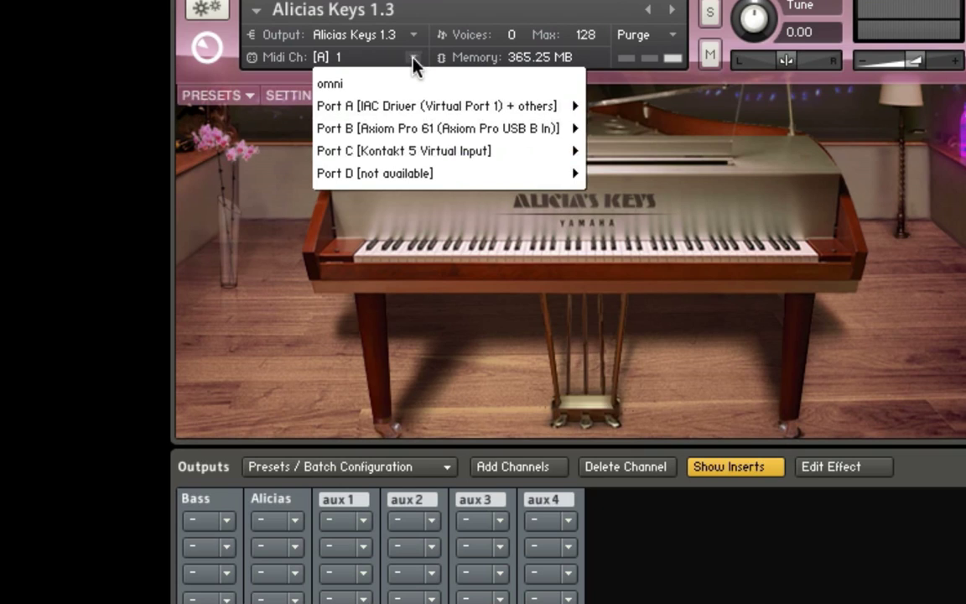
{"action": "mouse_move", "coordinate": [422, 151]}
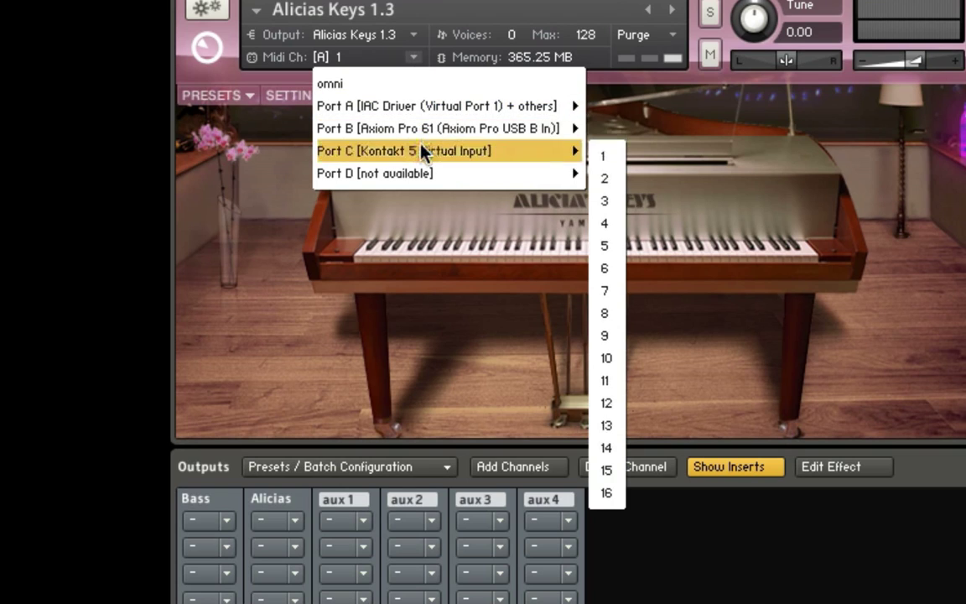
{"action": "left_click", "coordinate": [613, 177]}
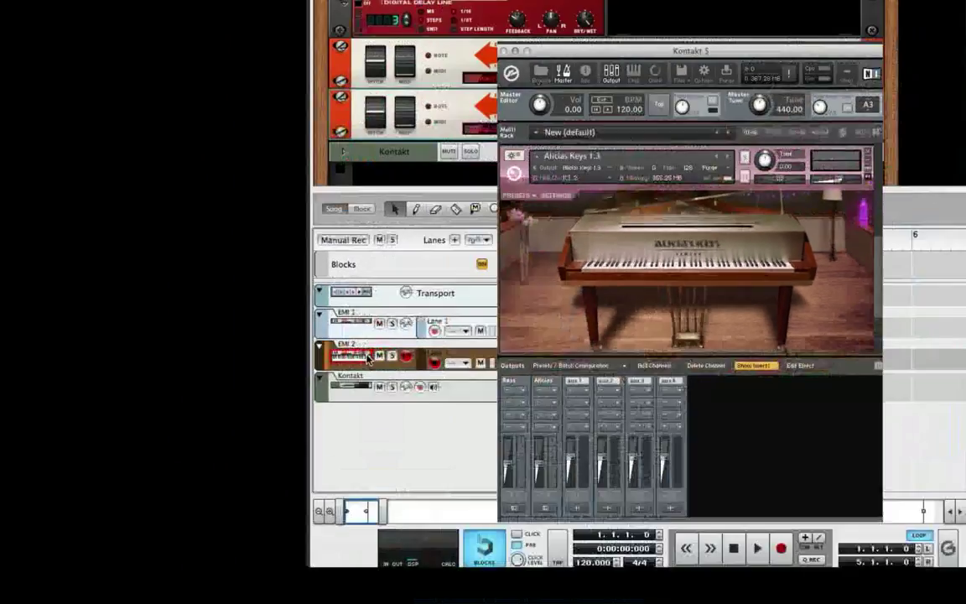
- In Reason's sequencer, rename the EMI 2 track as Piano and the EMI 1 track as Bass
{"action": "left_click", "coordinate": [367, 359]}
{"action": "double_click", "coordinate": [362, 344]}
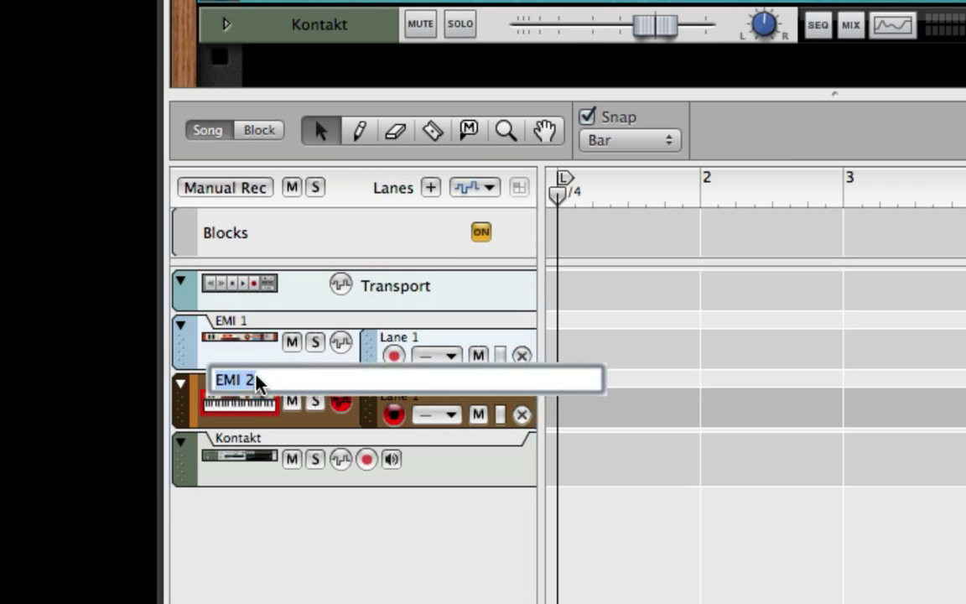
{"action": "key", "text": "BackSpace"}
{"action": "type", "text": "Piano"}
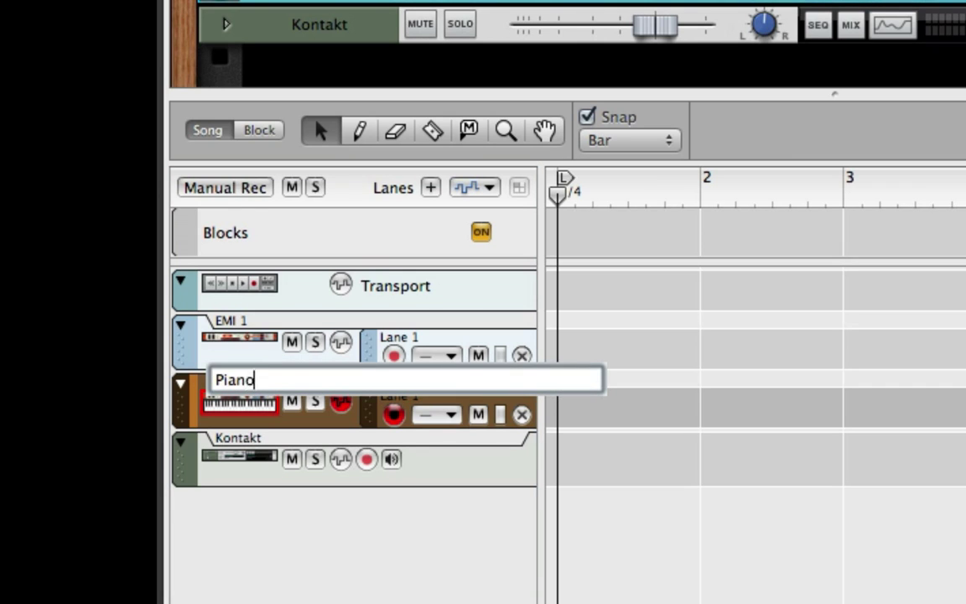
{"action": "key", "text": "Return"}
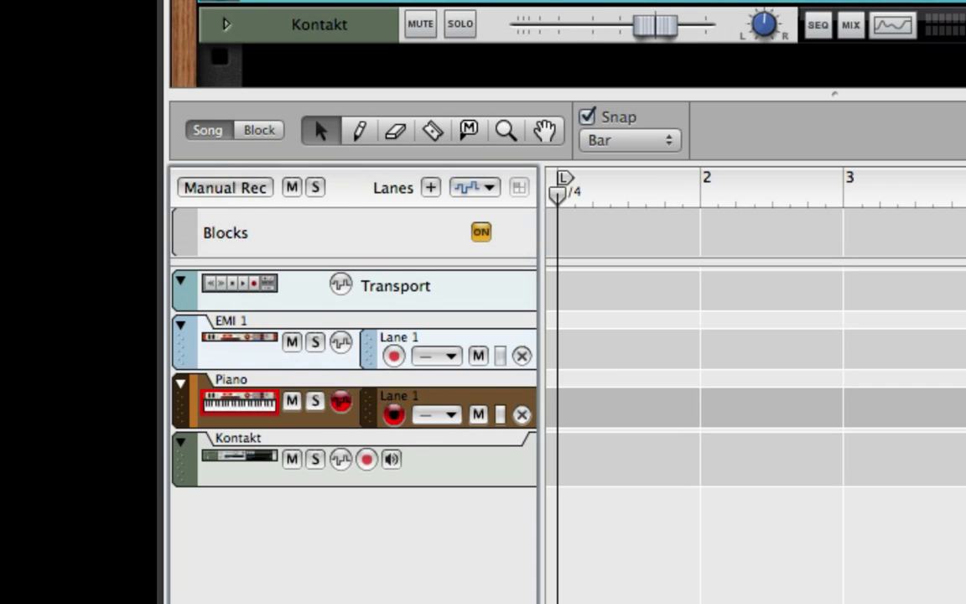
{"action": "double_click", "coordinate": [234, 326]}
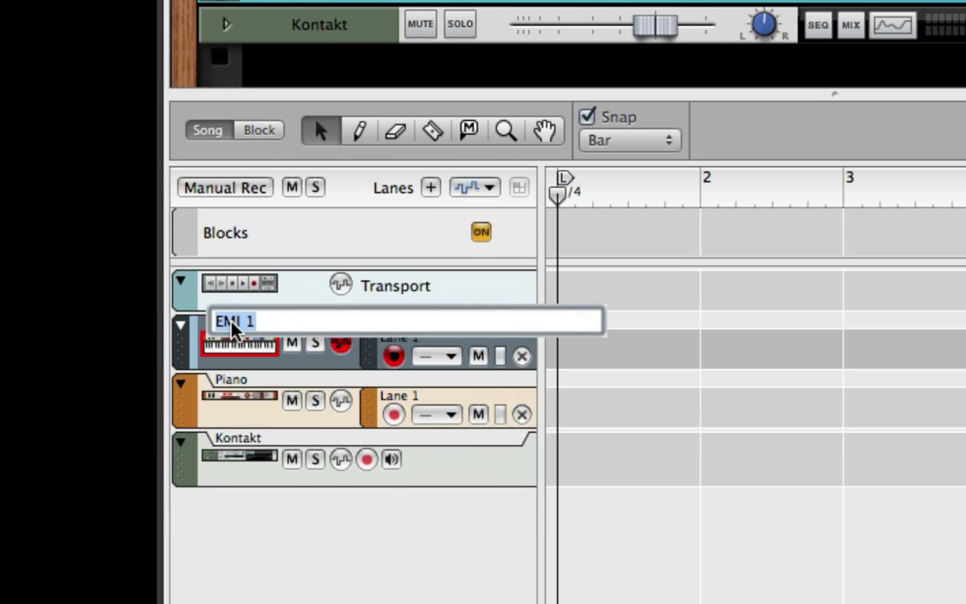
{"action": "type", "text": "Bass"}
{"action": "key", "text": "Return"}
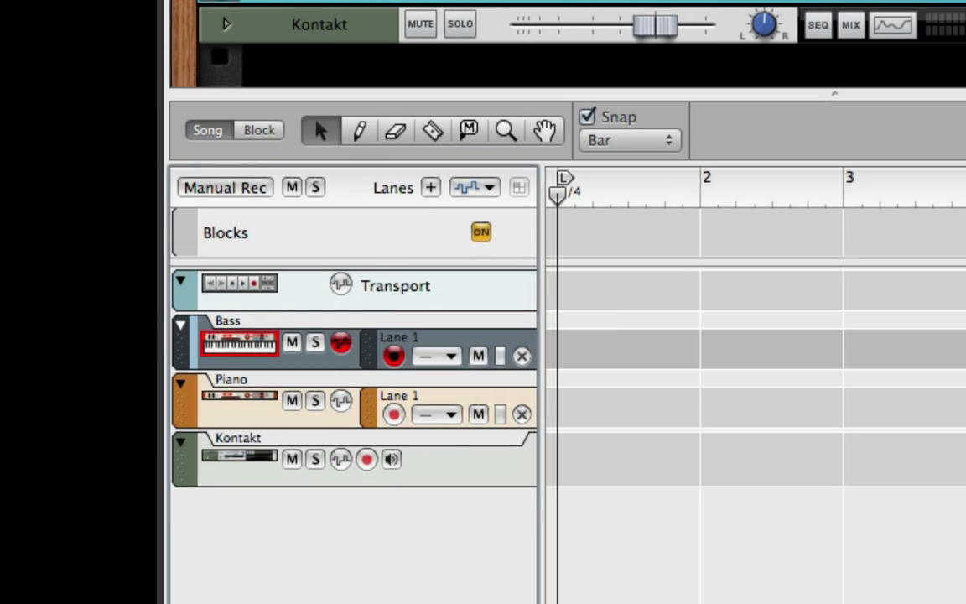
- Enable monitoring and recording on the Kontakt audio track, and audition the Bass and Piano instruments by switching between their tracks
{"action": "left_click", "coordinate": [392, 460]}
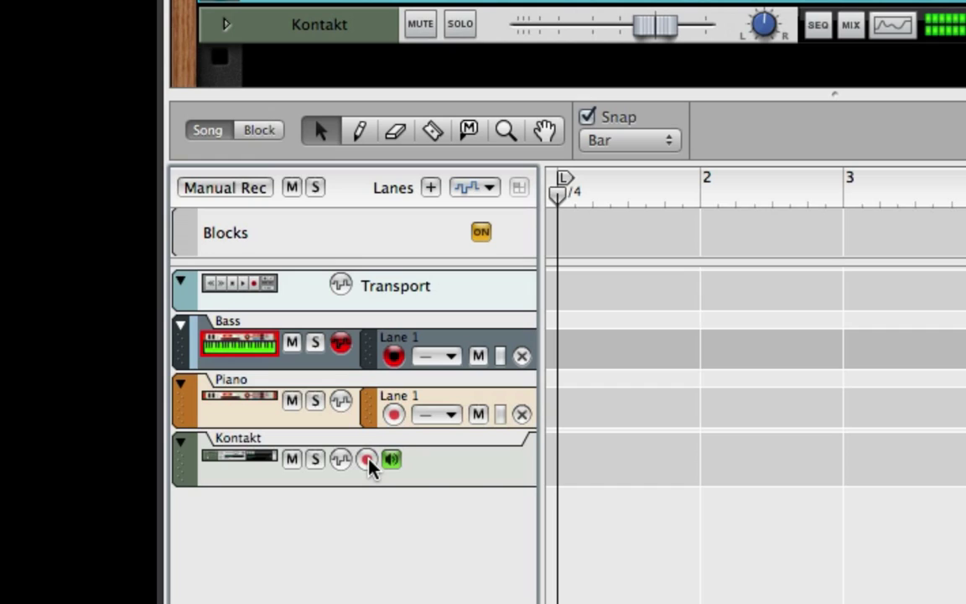
{"action": "left_click", "coordinate": [367, 459]}
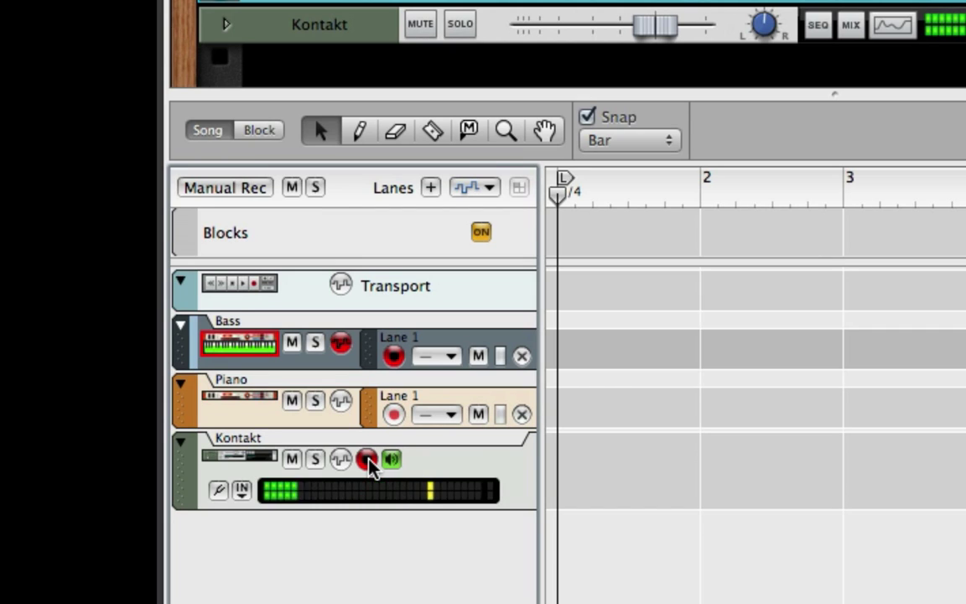
{"action": "left_click", "coordinate": [261, 400]}
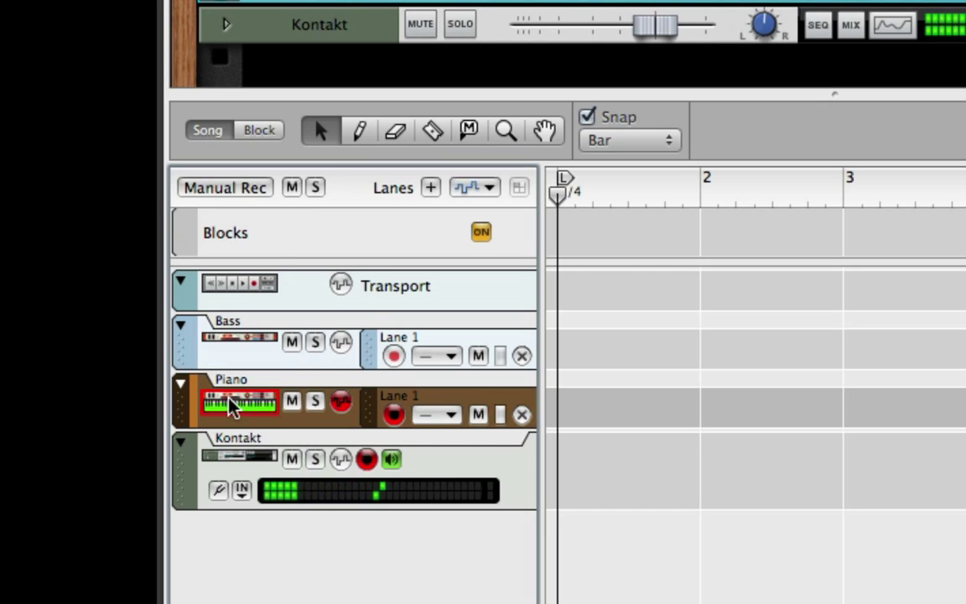
{"action": "left_click", "coordinate": [240, 342]}
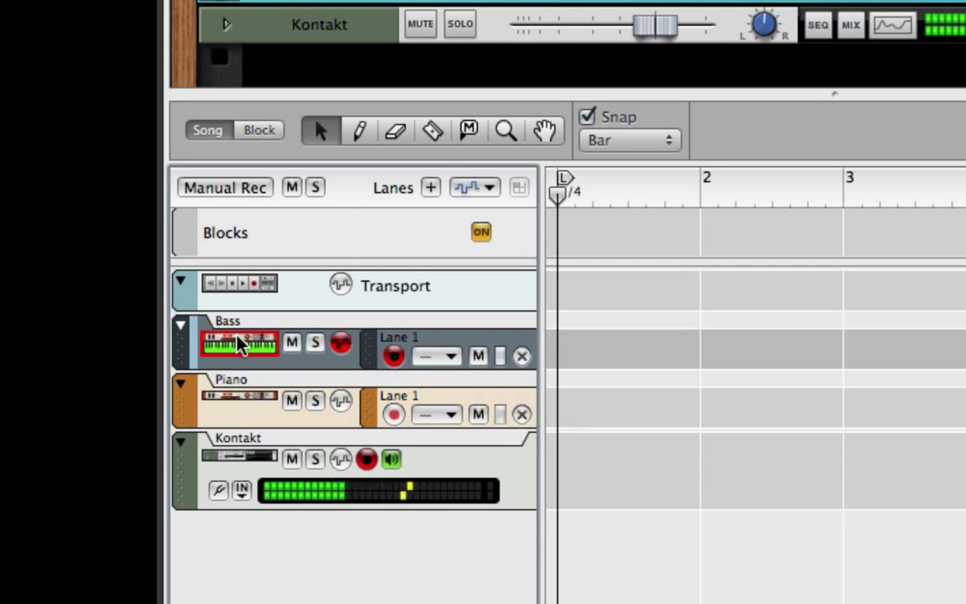
{"action": "left_click", "coordinate": [235, 403]}
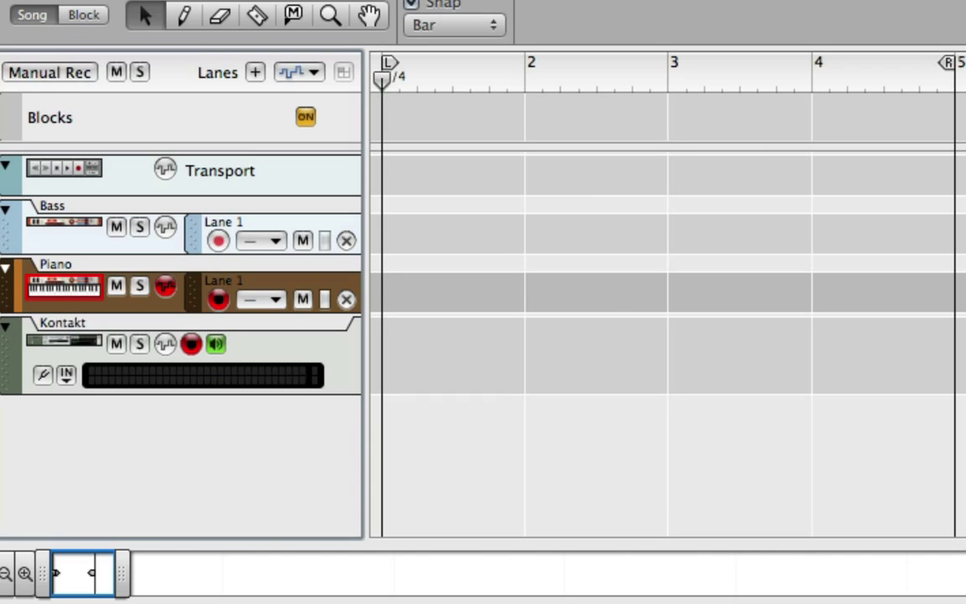
- Record a four-bar bass part on the Bass track and return the playhead to the song start
{"action": "left_click", "coordinate": [561, 216]}
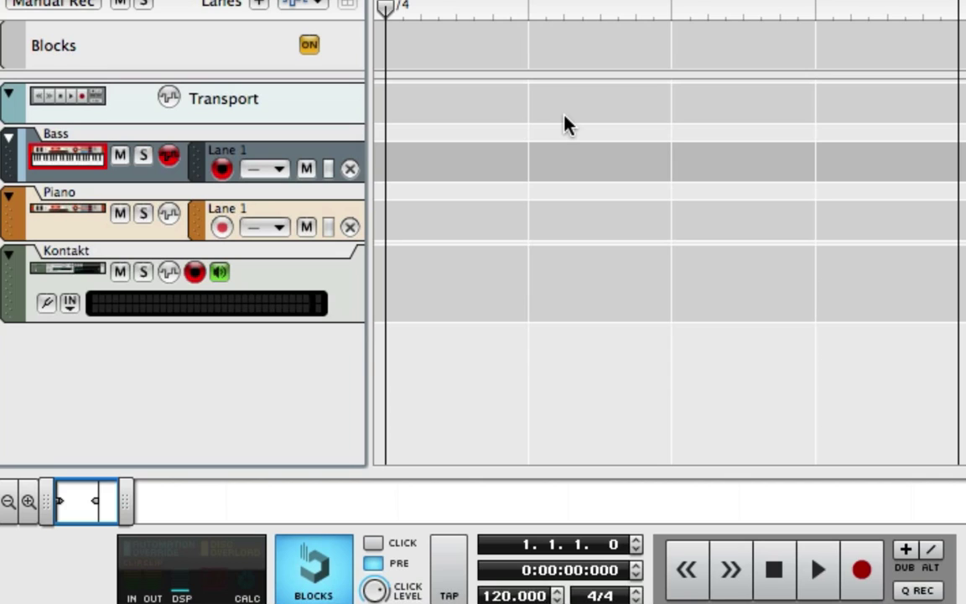
{"action": "key", "text": "ctrl+Return"}
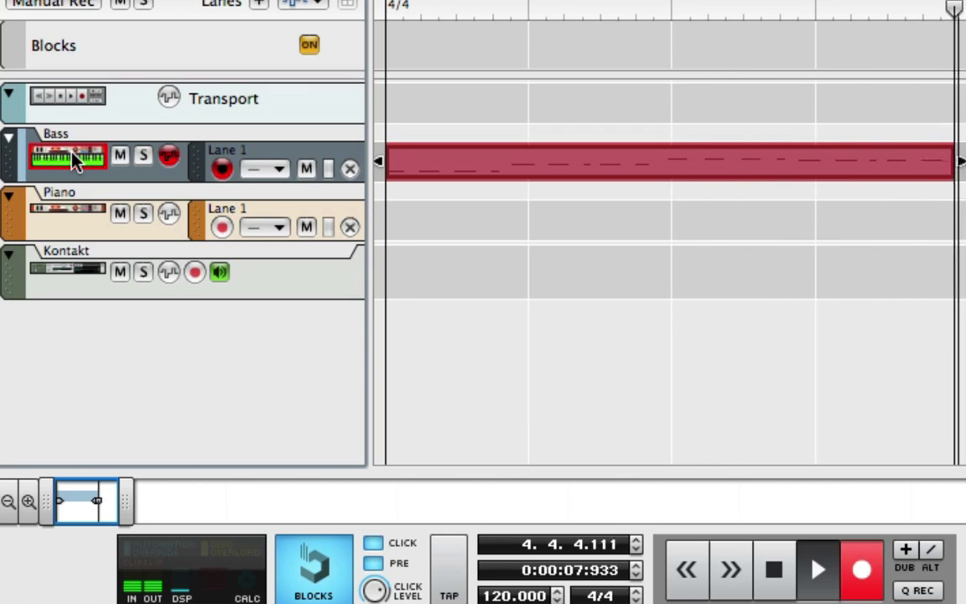
{"action": "key", "text": "KP_Multiply"}
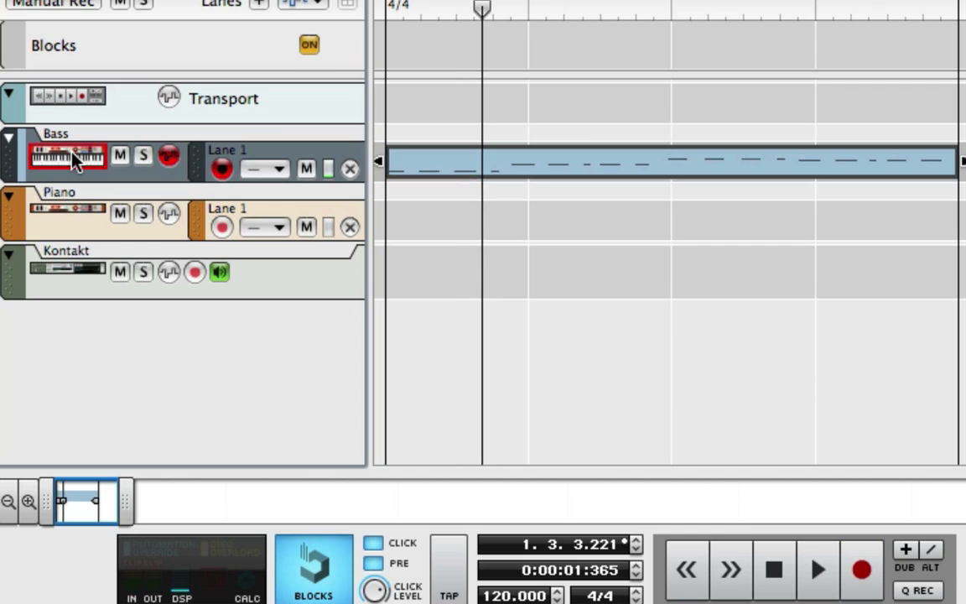
{"action": "left_click", "coordinate": [479, 11]}
{"action": "left_click", "coordinate": [386, 11]}
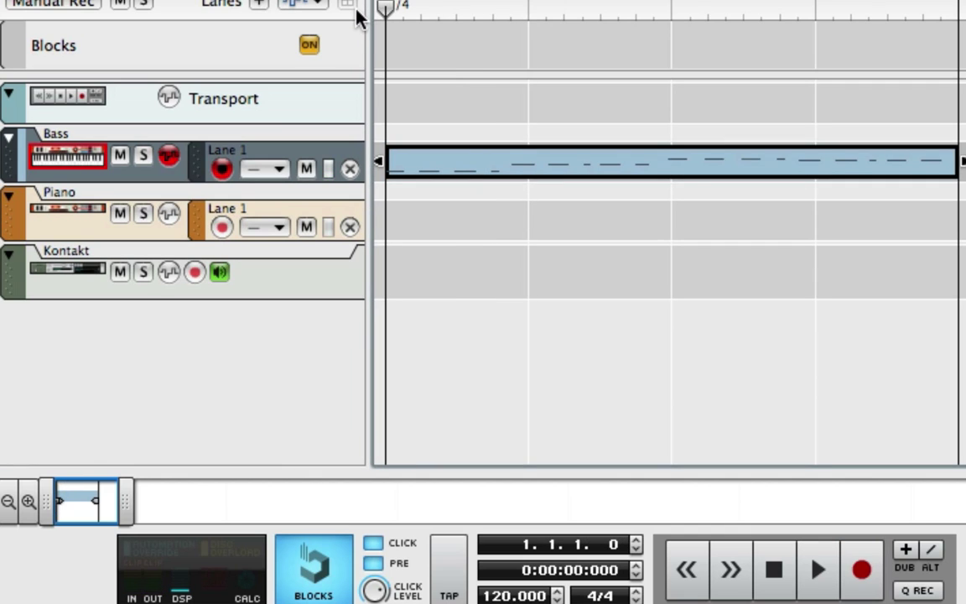
- Record a four-bar piano part on the Piano track, stop, and move the playhead back to bar 1
{"action": "key", "text": "Down"}
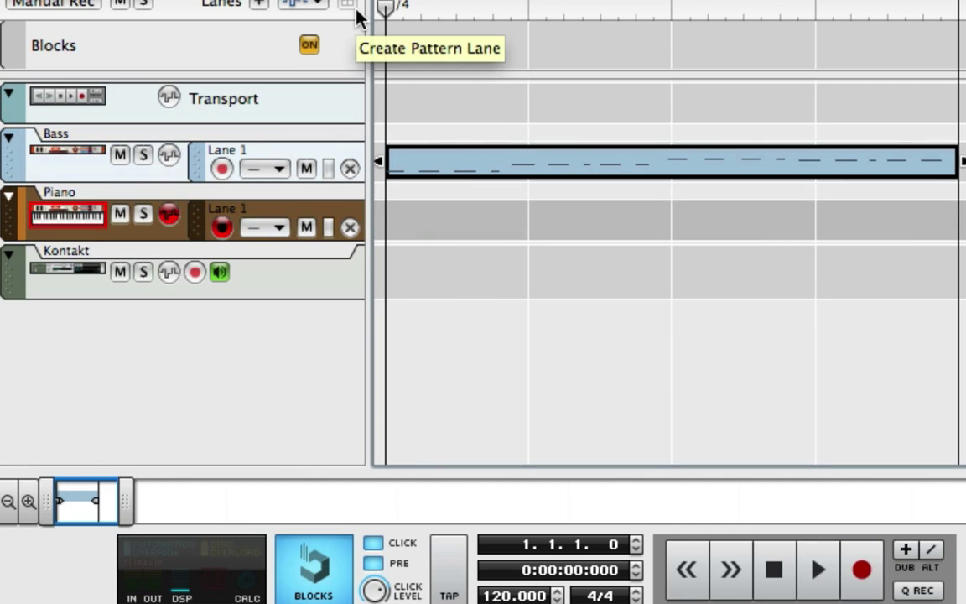
{"action": "key", "text": "KP_Multiply"}
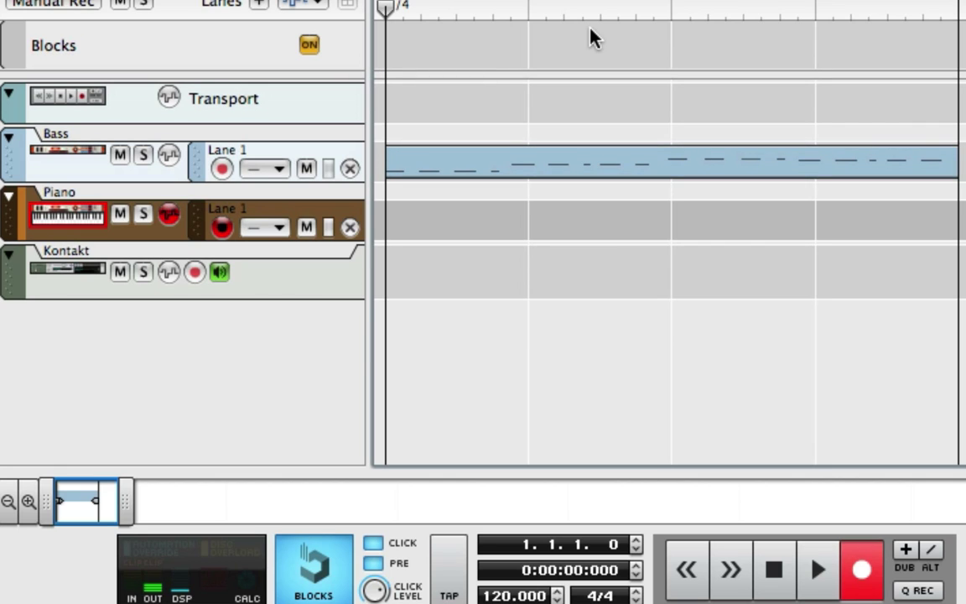
{"action": "key", "text": "space"}
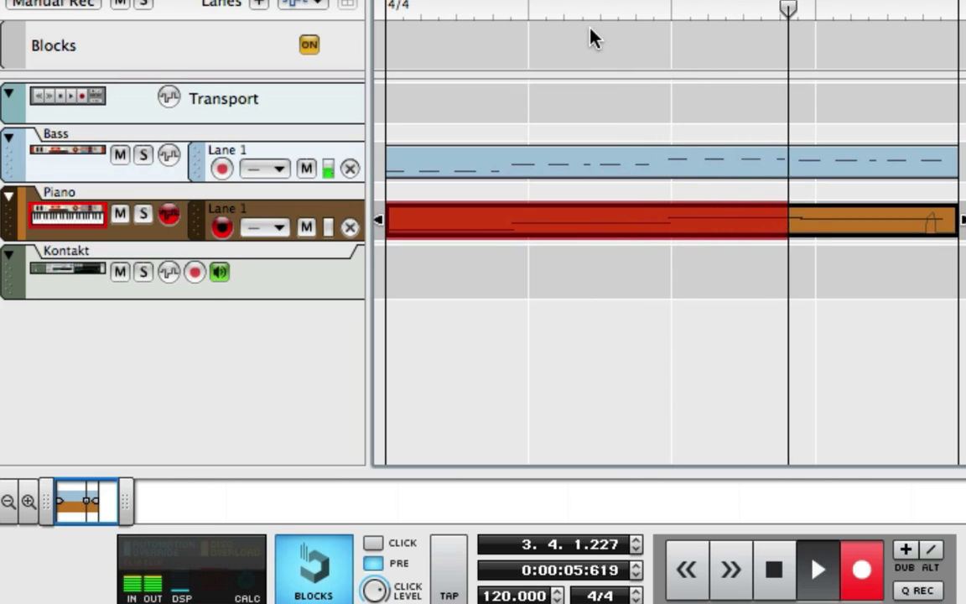
{"action": "key", "text": "space"}
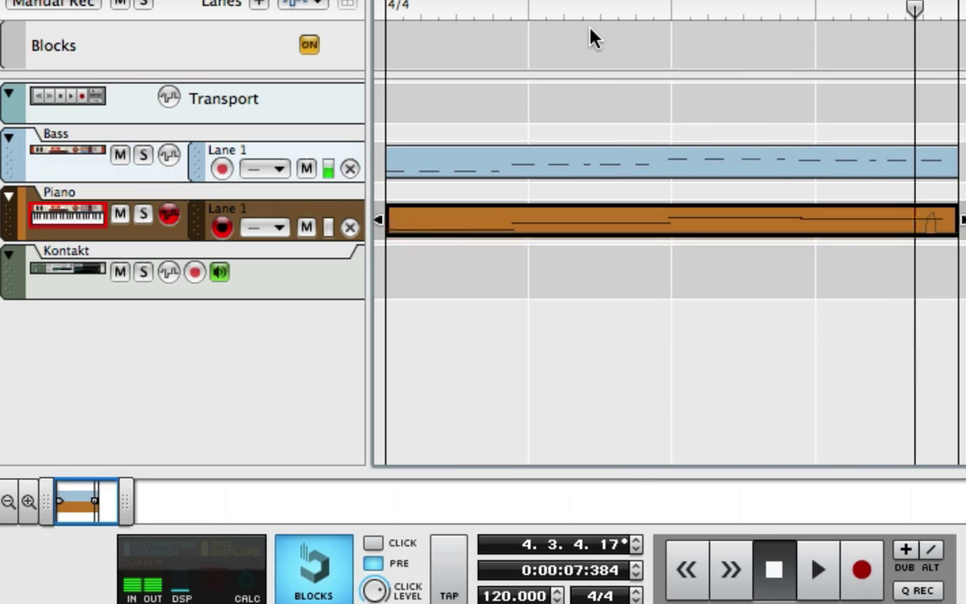
{"action": "left_click", "coordinate": [913, 12]}
{"action": "left_click", "coordinate": [428, 17]}
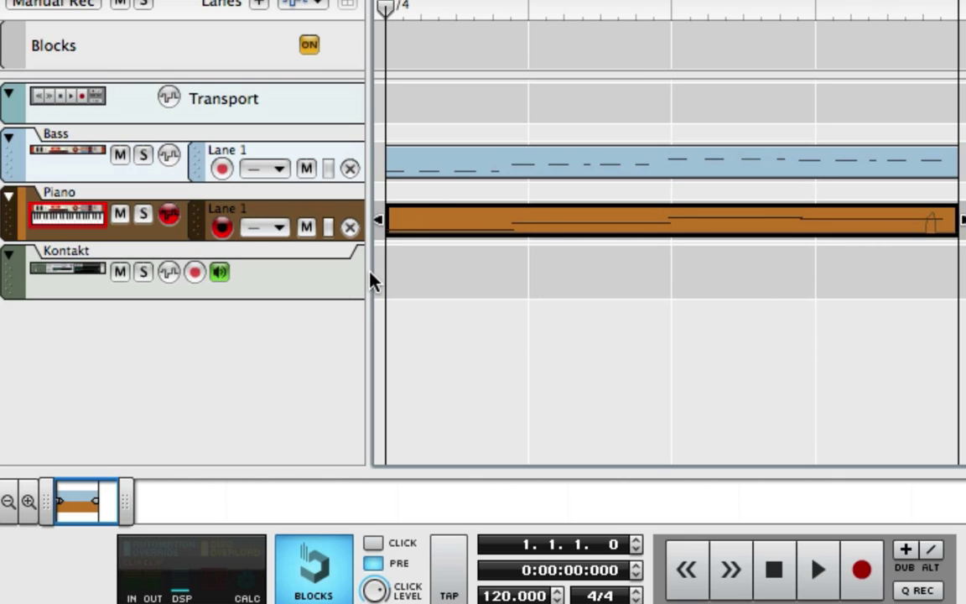
- Examine the External MIDI Instruments in the rack and the Kontakt channel's level in the mixer during playback
{"action": "key", "text": "F6"}
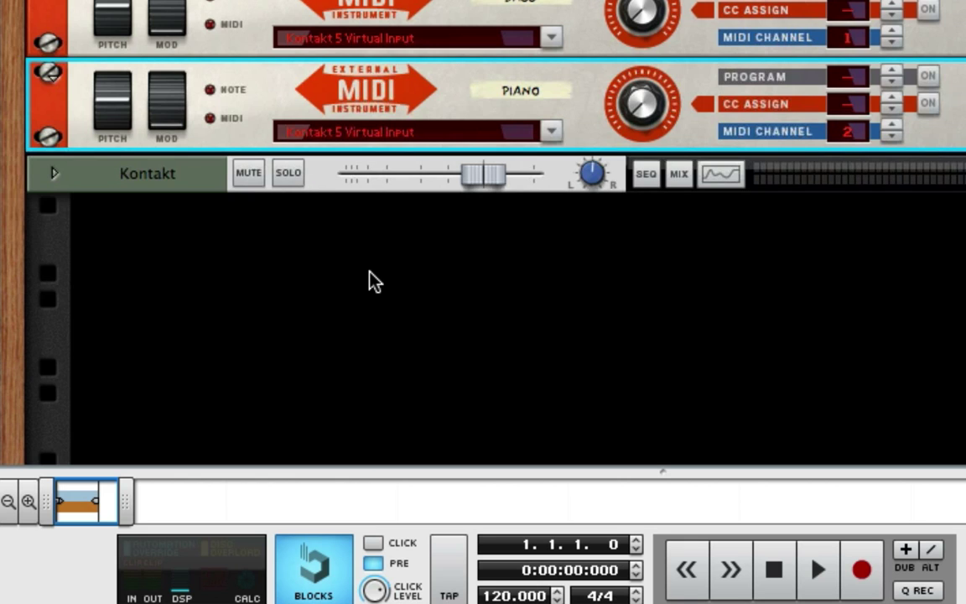
{"action": "key", "text": "F5"}
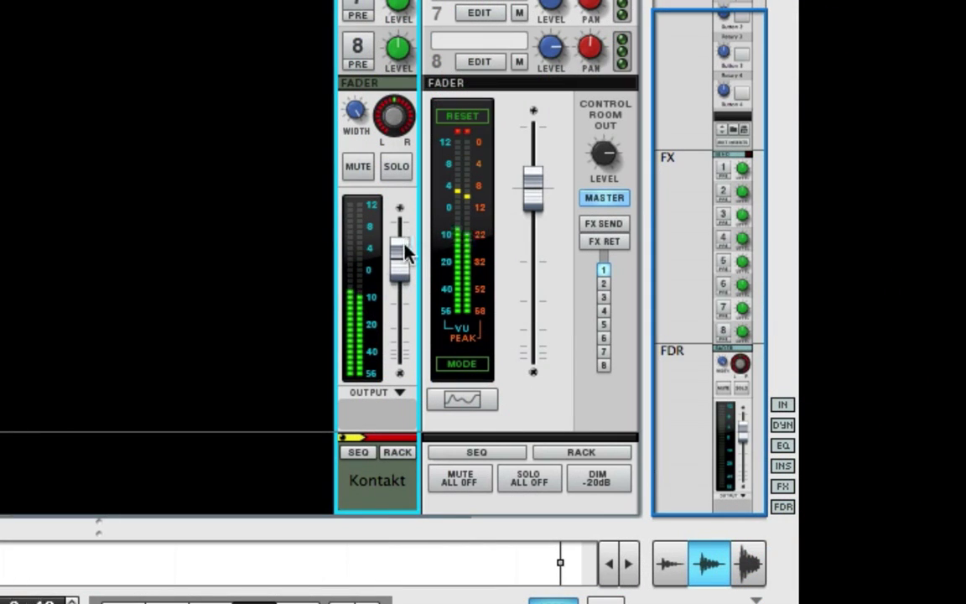
{"action": "mouse_move", "coordinate": [405, 265]}
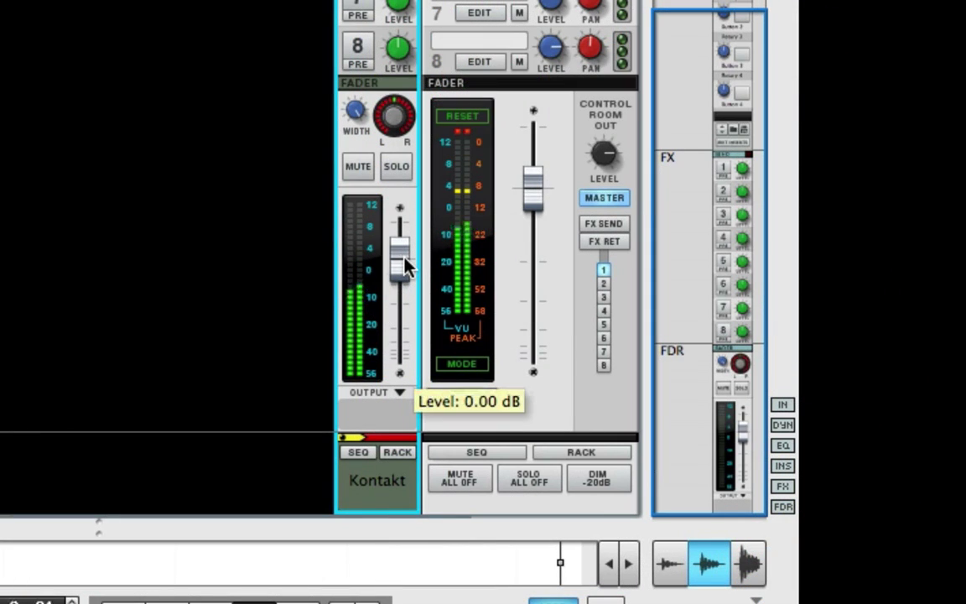
{"action": "key", "text": "F7"}
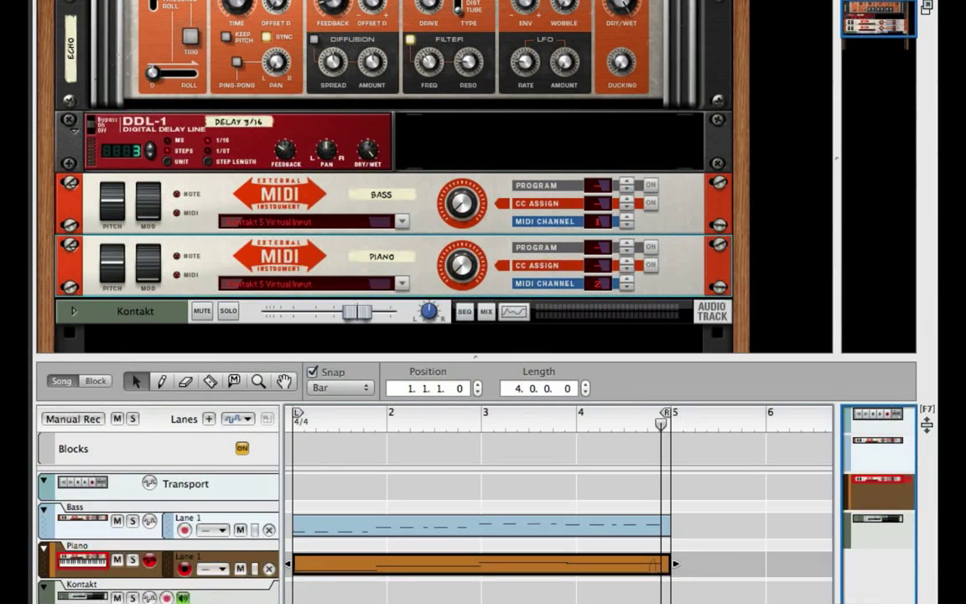
- Add a Kong Drum Designer to the rack from the instrument devices and close the Tool Window
{"action": "key", "text": "F8"}
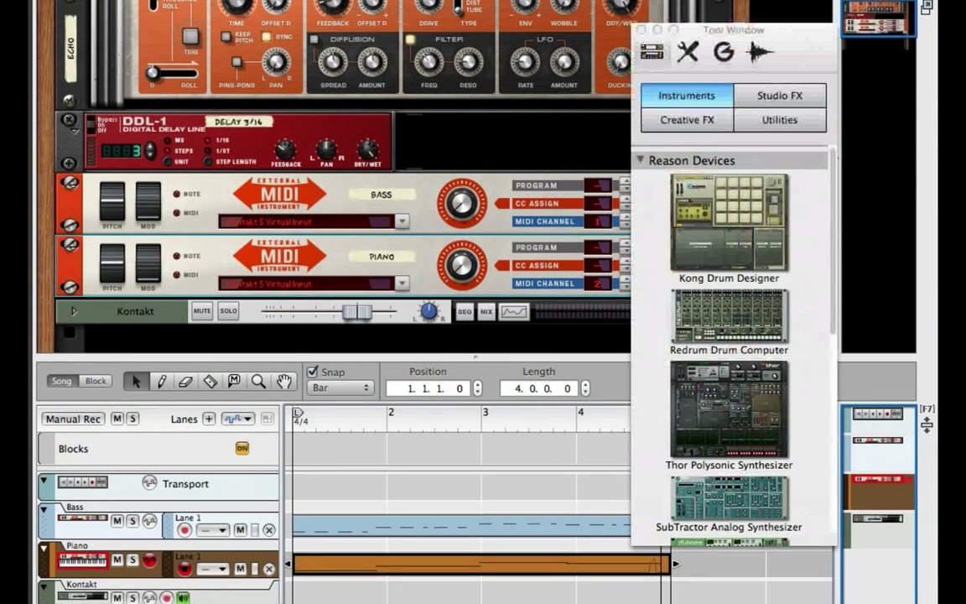
{"action": "left_click", "coordinate": [690, 241]}
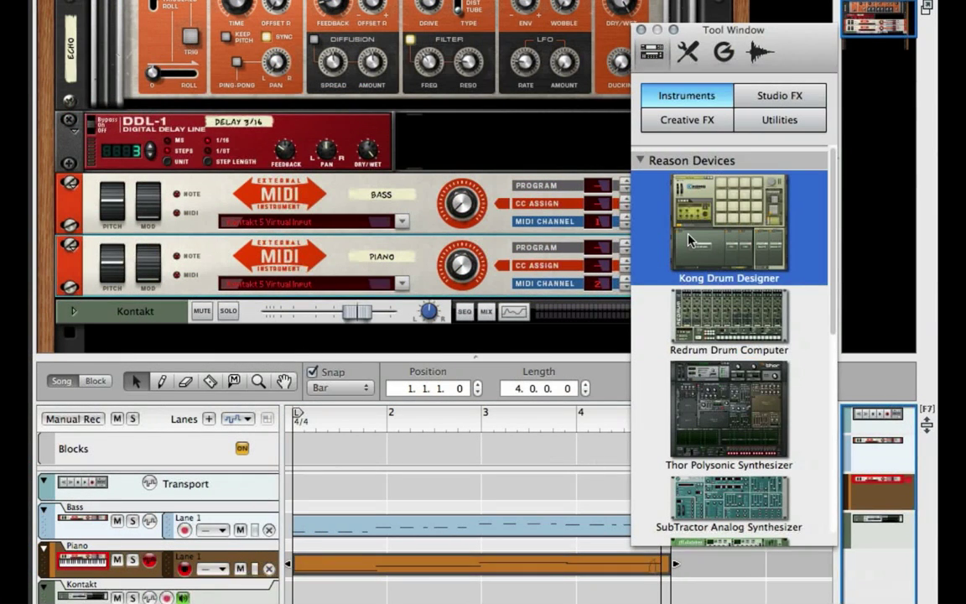
{"action": "double_click", "coordinate": [690, 241]}
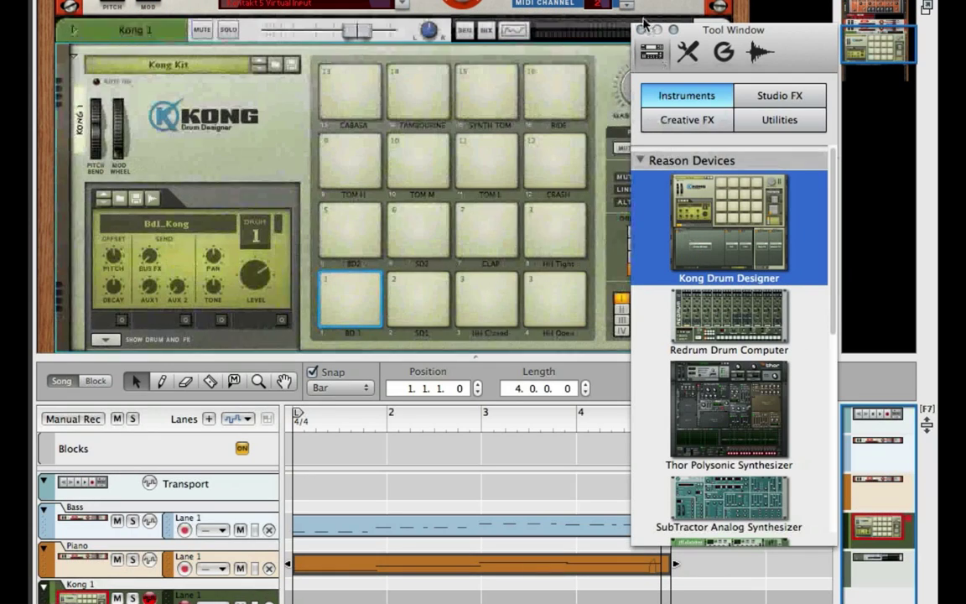
{"action": "left_click", "coordinate": [641, 30]}
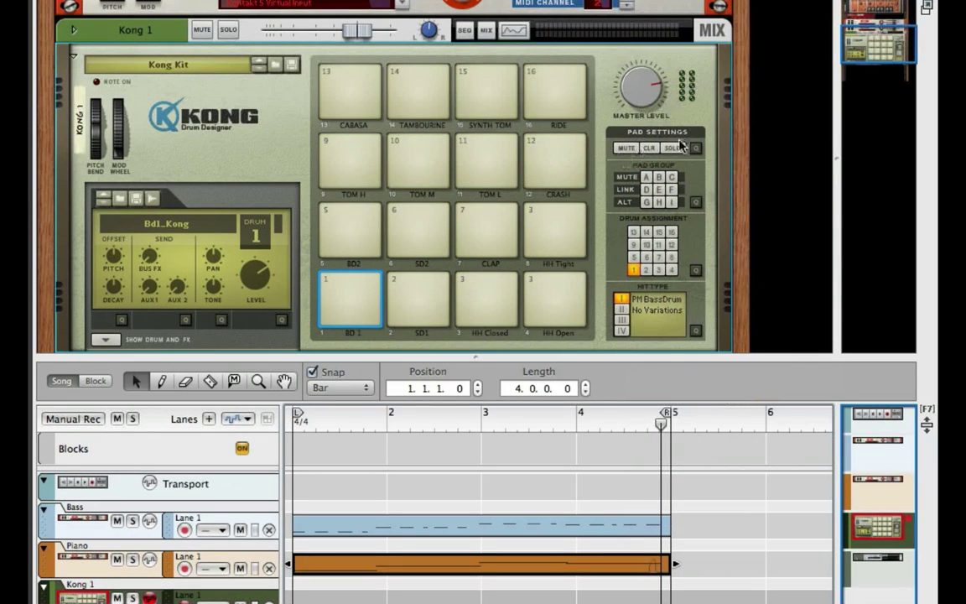
- Play the loop and record a four-bar drum pattern on the Kong 1 track
{"action": "scroll", "coordinate": [740, 136], "scroll_direction": "down", "scroll_amount": 3}
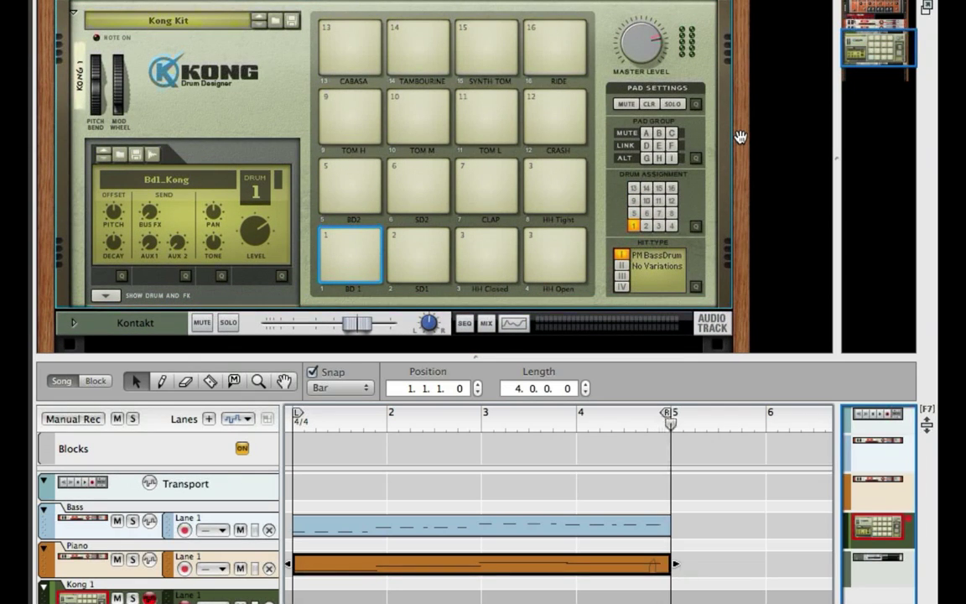
{"action": "key", "text": "space"}
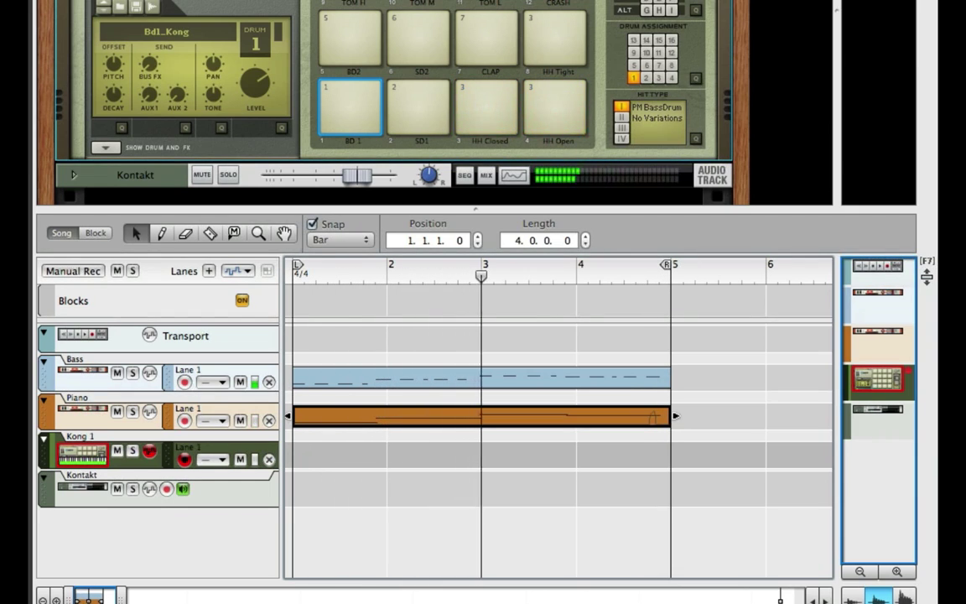
{"action": "key", "text": "KP_Multiply"}
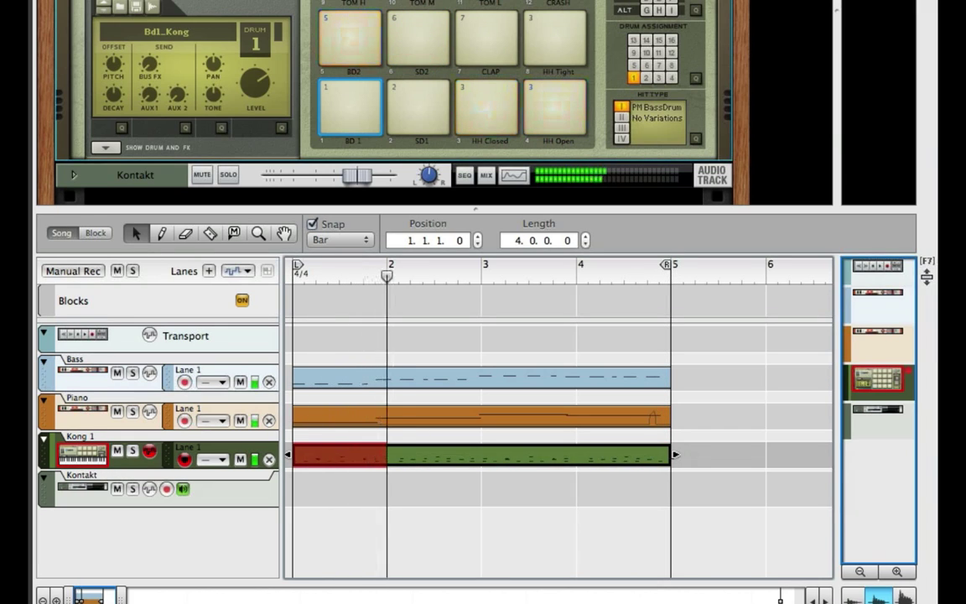
- In the mixer, lower the Kong 1 channel's fader to about -2.22 dB
{"action": "key", "text": "F5"}
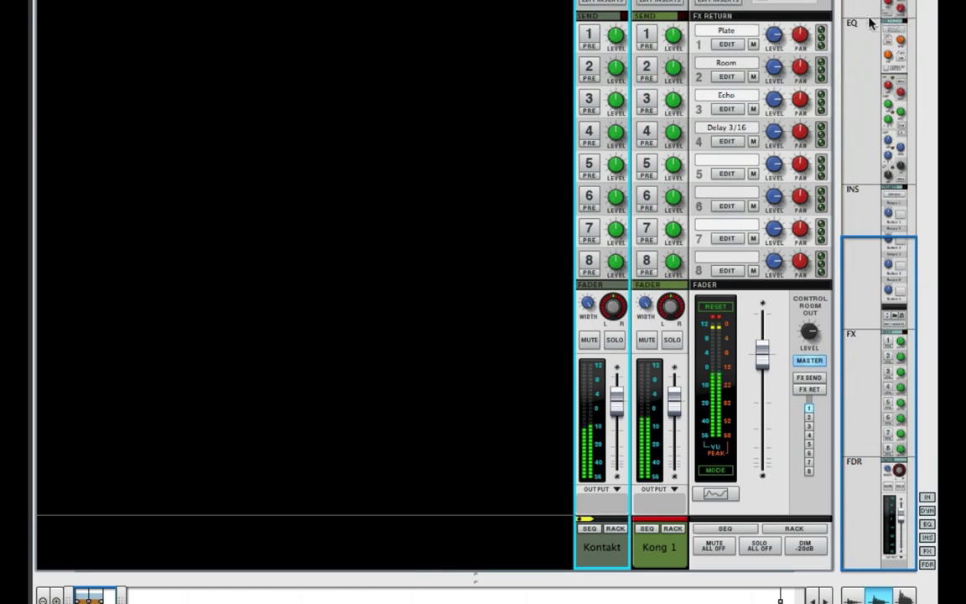
{"action": "left_click", "coordinate": [672, 413]}
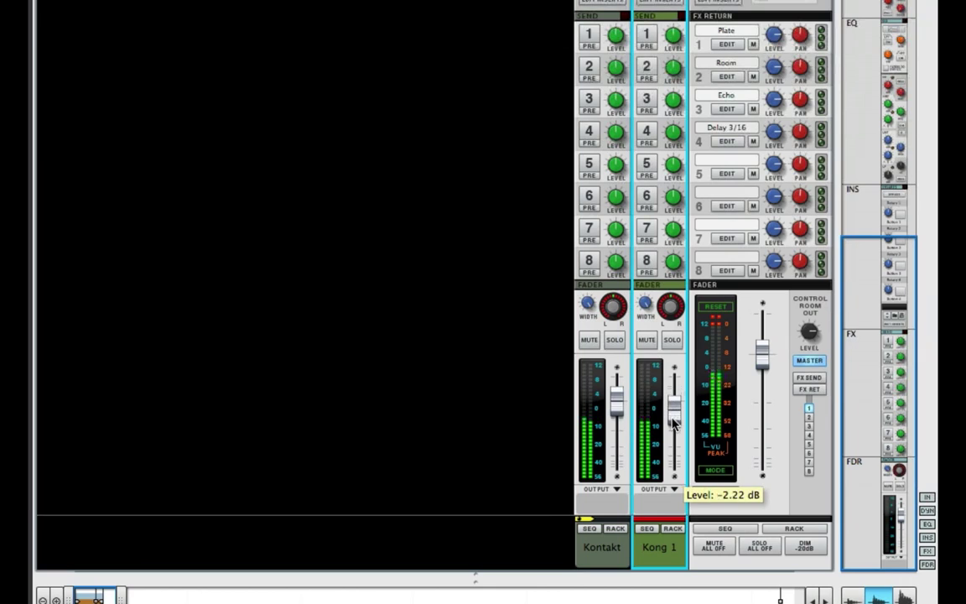
- Balance the mixer faders at about 0.70 dB for Kong 1, -0.36 dB for Kontakt and -5.30 dB for the master, resetting the master meter
{"action": "mouse_move", "coordinate": [673, 420]}
{"action": "left_mouse_down"}
{"action": "mouse_move", "coordinate": [670, 447]}
{"action": "mouse_move", "coordinate": [676, 401]}
{"action": "left_mouse_up"}
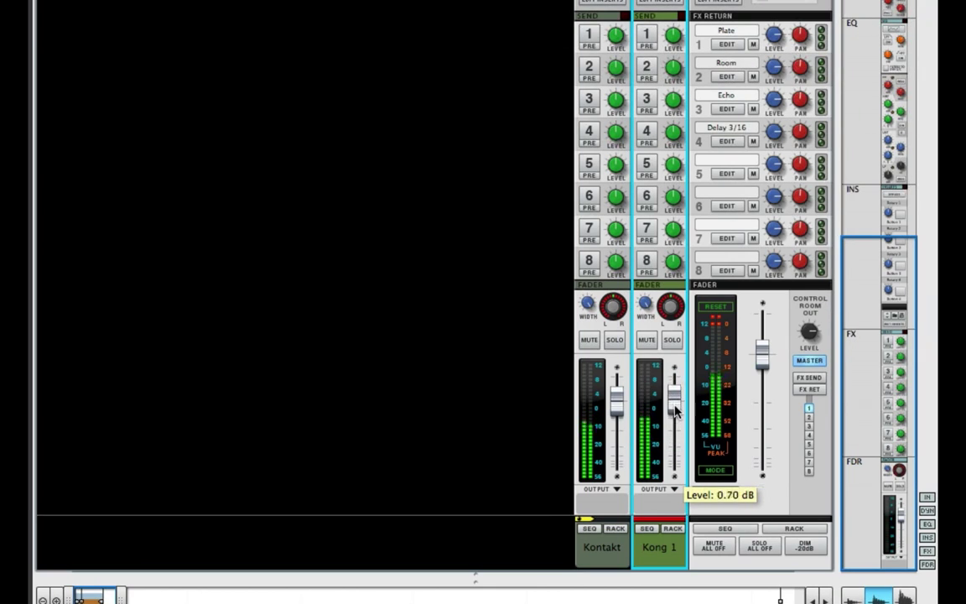
{"action": "left_click", "coordinate": [621, 416]}
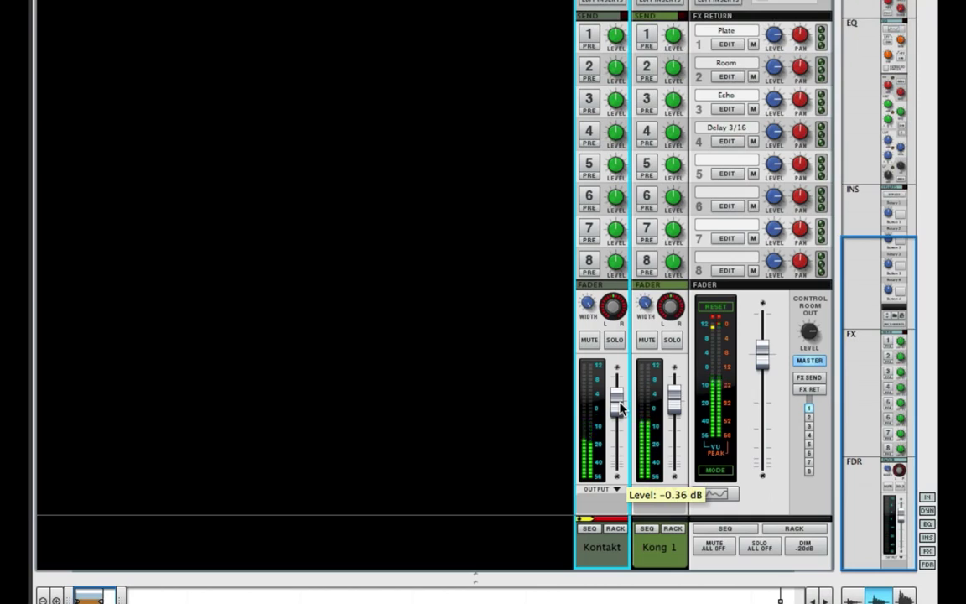
{"action": "left_click_drag", "start_coordinate": [762, 354], "coordinate": [760, 386]}
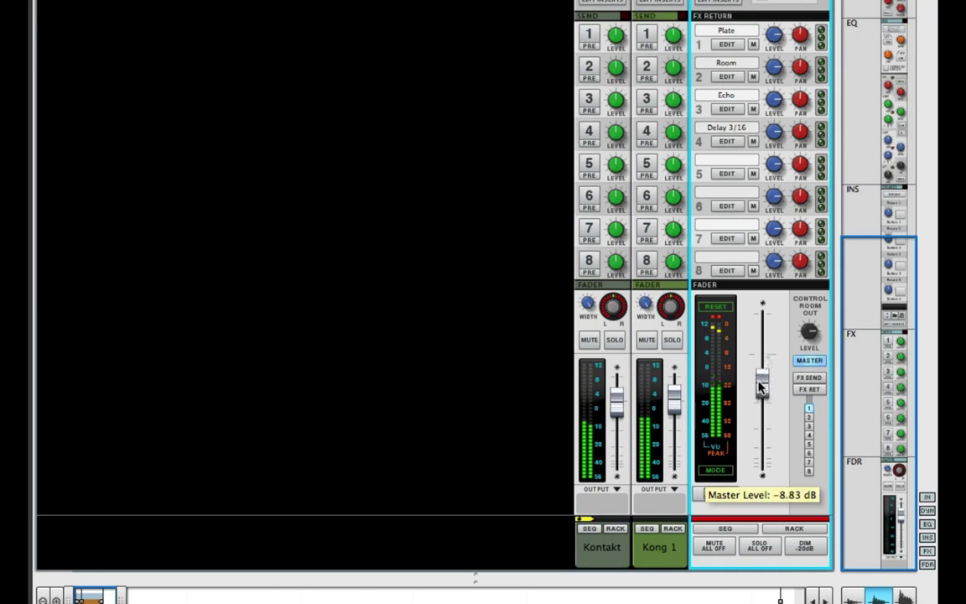
{"action": "left_click", "coordinate": [730, 309]}
{"action": "mouse_move", "coordinate": [763, 379]}
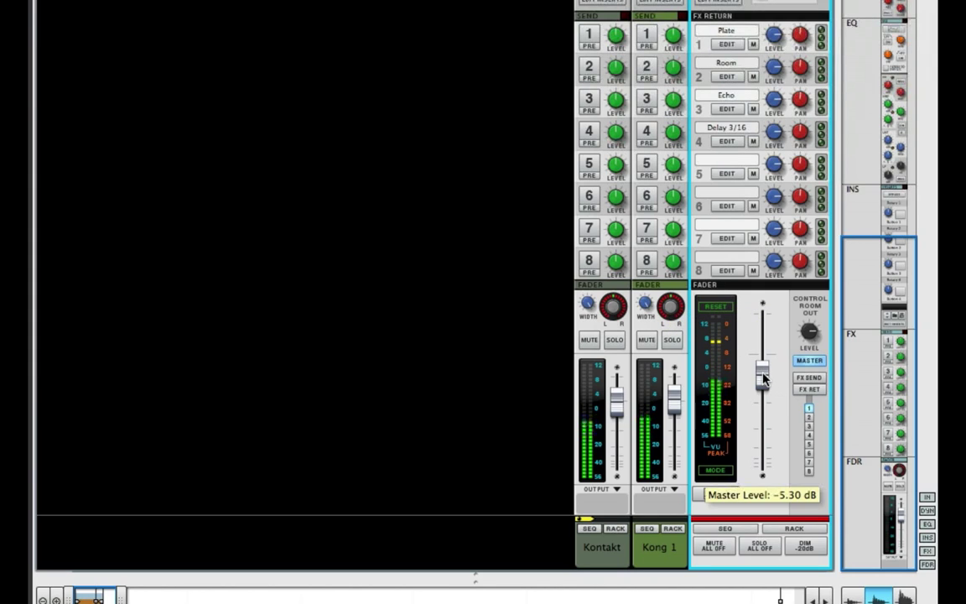
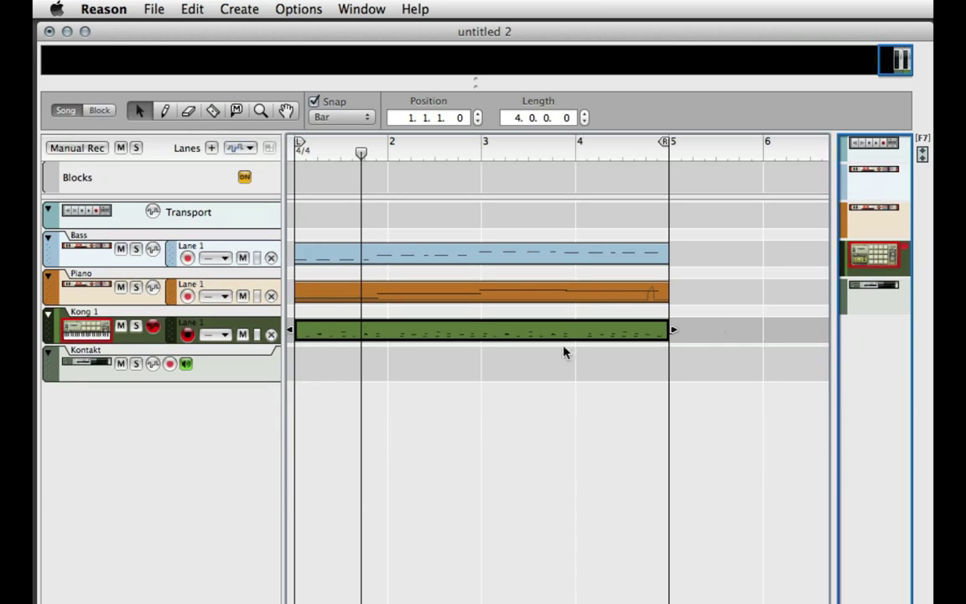
- Examine the track parameter automation options offered for the Bass External MIDI Instrument, including the MIDI CC groups
{"action": "key", "text": "F6"}
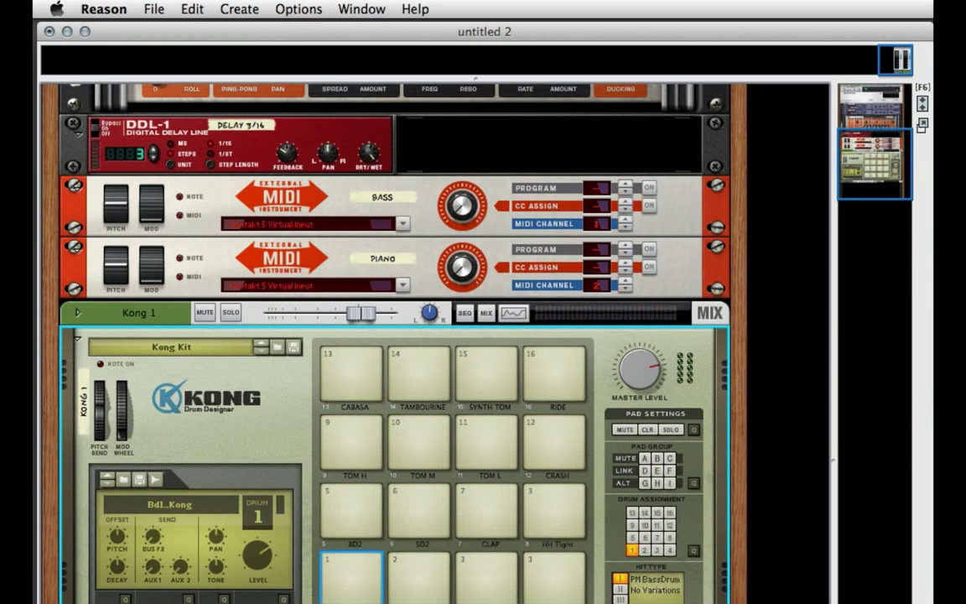
{"action": "key", "text": "F7"}
{"action": "left_click", "coordinate": [244, 124]}
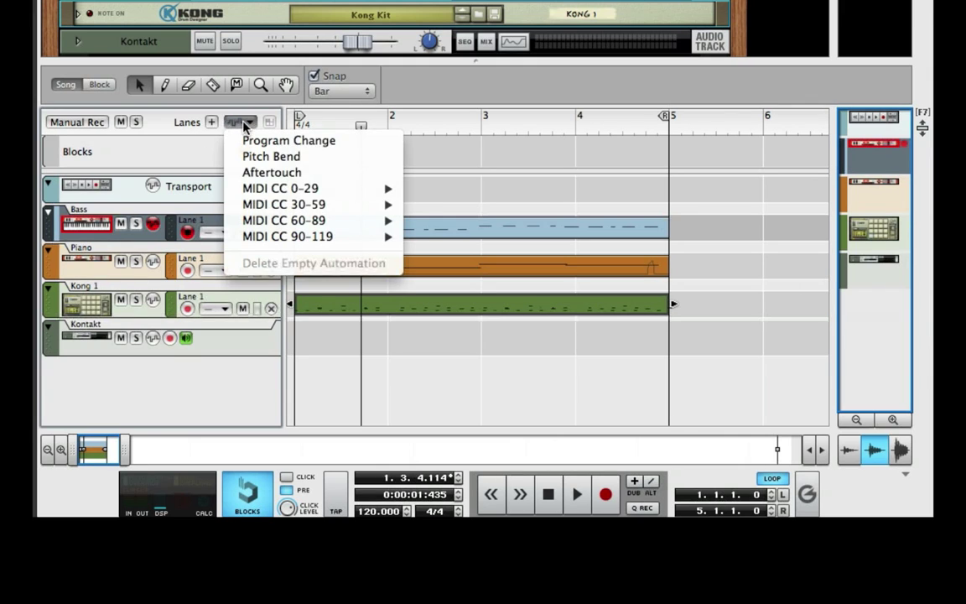
{"action": "mouse_move", "coordinate": [270, 193]}
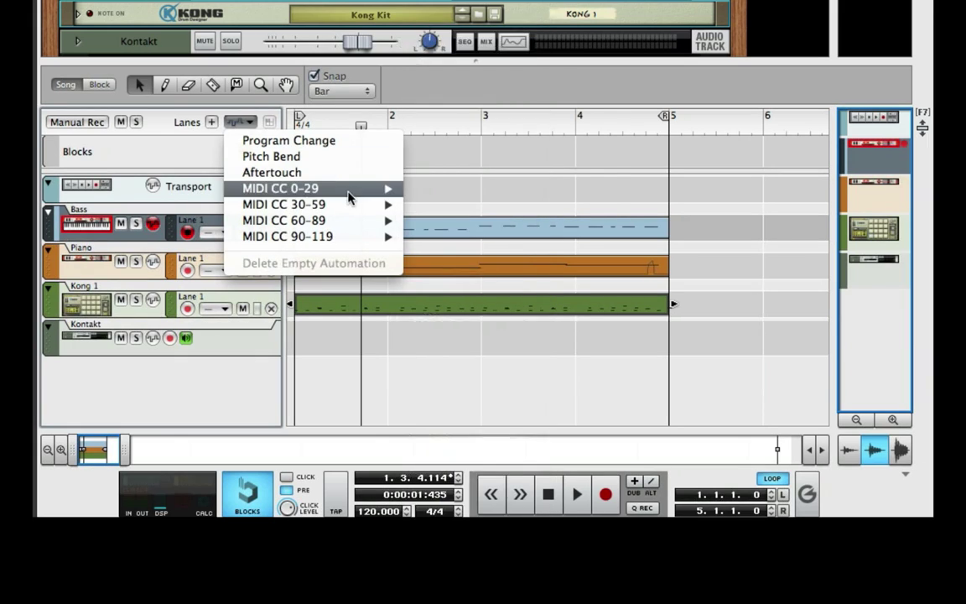
{"action": "mouse_move", "coordinate": [342, 238]}
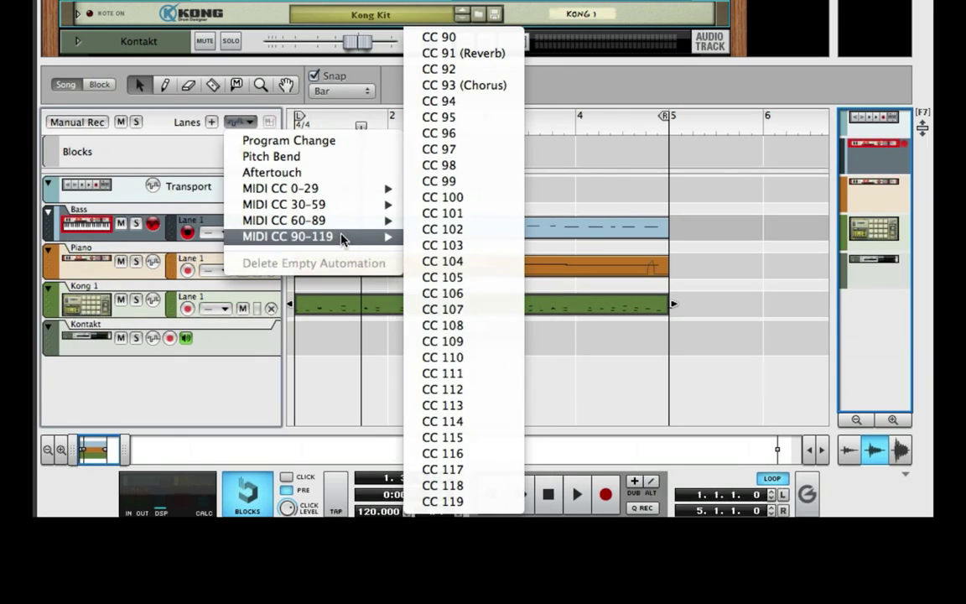
{"action": "mouse_move", "coordinate": [345, 210]}
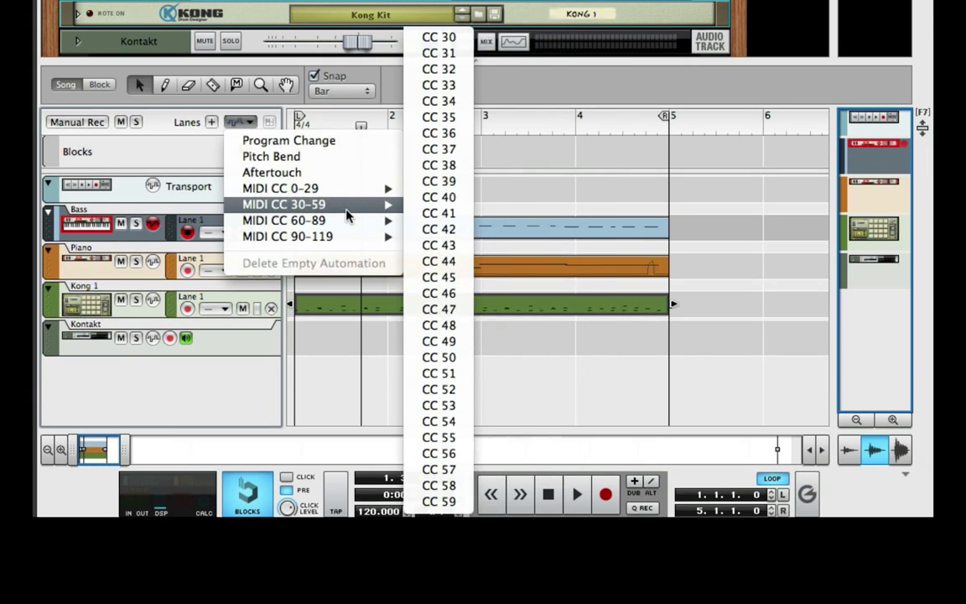
{"action": "mouse_move", "coordinate": [341, 191]}
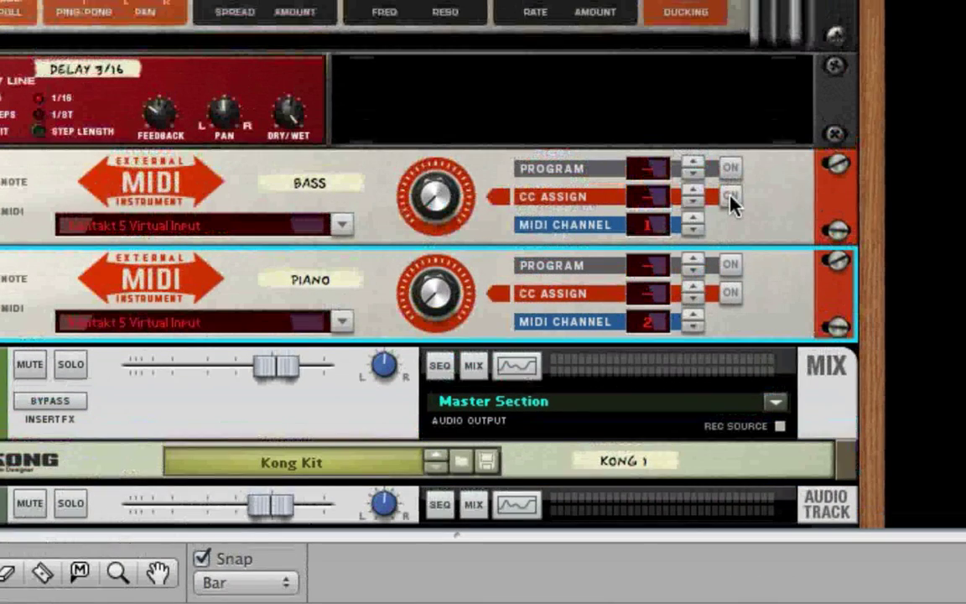
- Enable CC Assign on the Bass External MIDI Instrument and set it to controller 10
{"action": "left_click", "coordinate": [731, 195]}
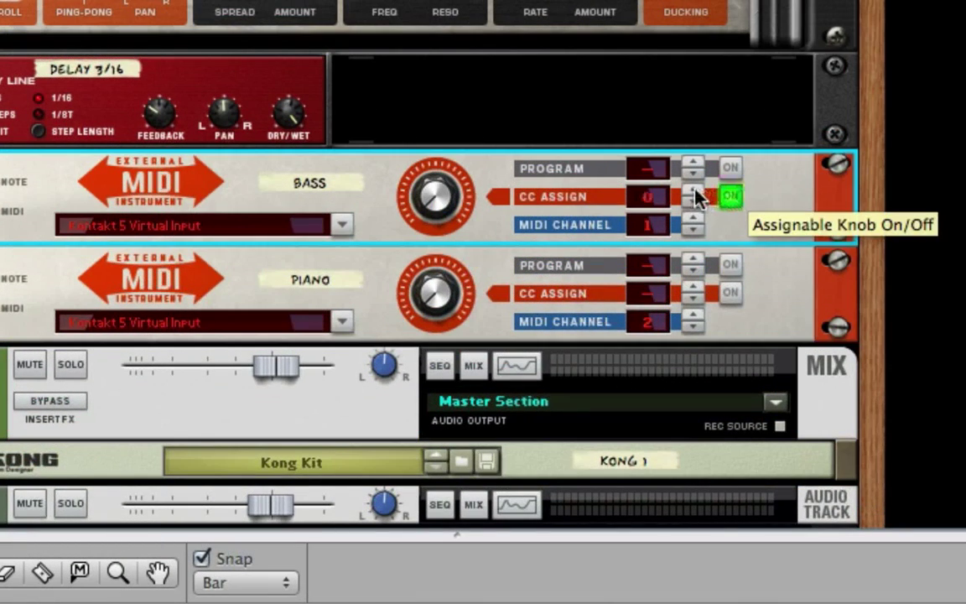
{"action": "left_click", "coordinate": [695, 189]}
{"action": "left_click", "coordinate": [695, 190]}
{"action": "left_click", "coordinate": [695, 190]}
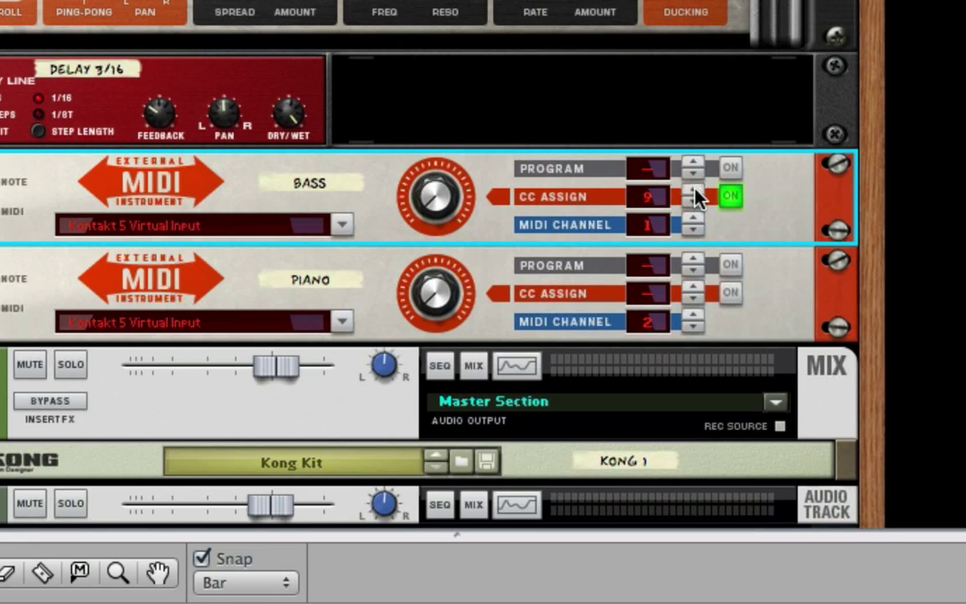
{"action": "left_click", "coordinate": [695, 189]}
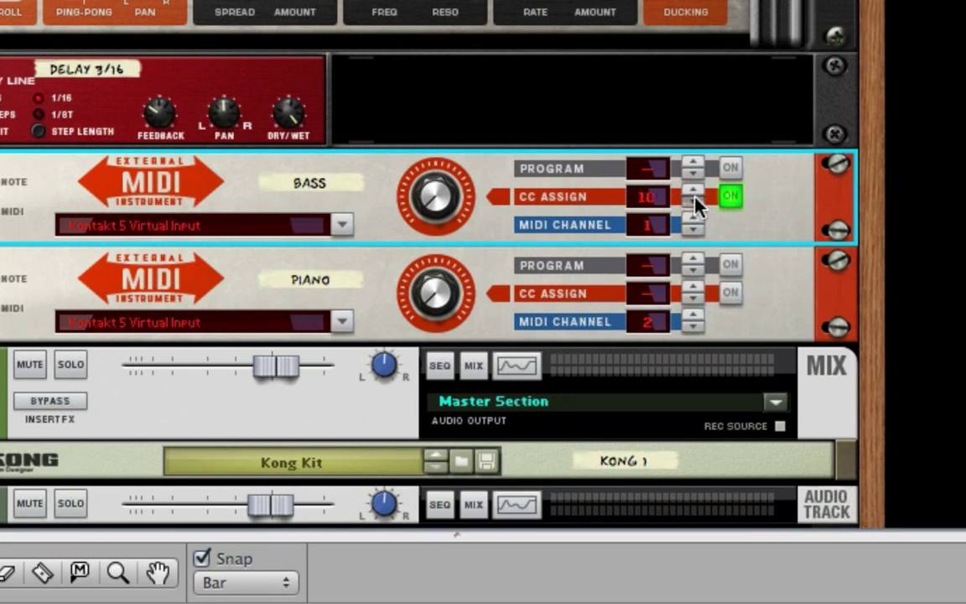
- Create an automation lane for the Bass instrument's assignable knob and turn the knob to test panning of Bass - Monster in Kontakt
{"action": "right_click", "coordinate": [430, 200]}
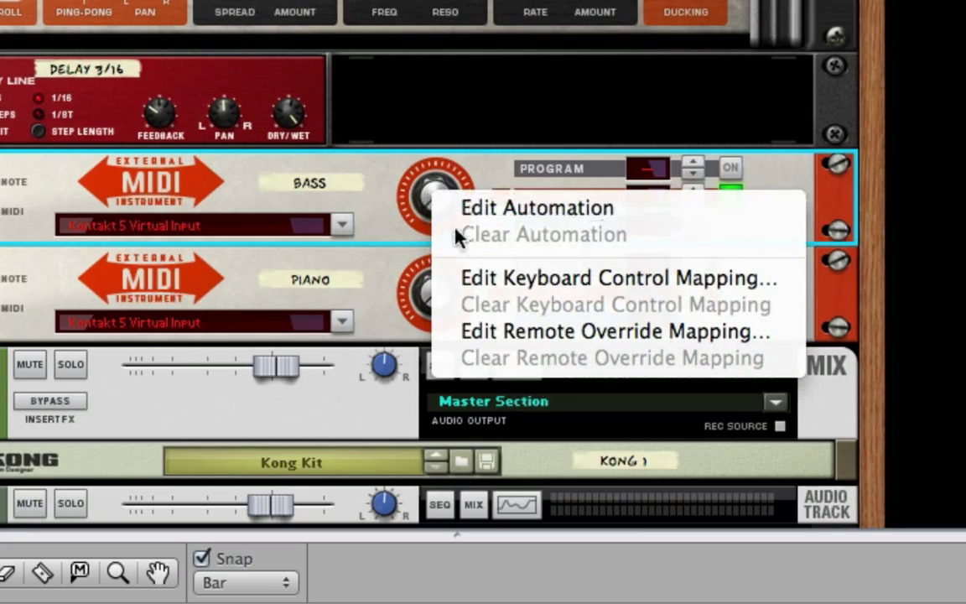
{"action": "left_click", "coordinate": [465, 206]}
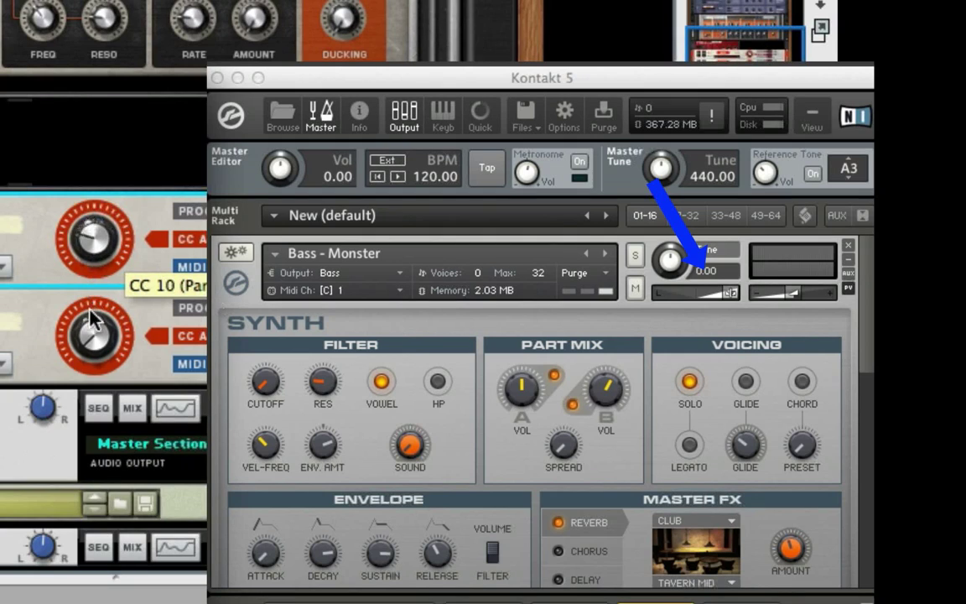
{"action": "left_click_drag", "start_coordinate": [95, 237], "coordinate": [74, 348]}
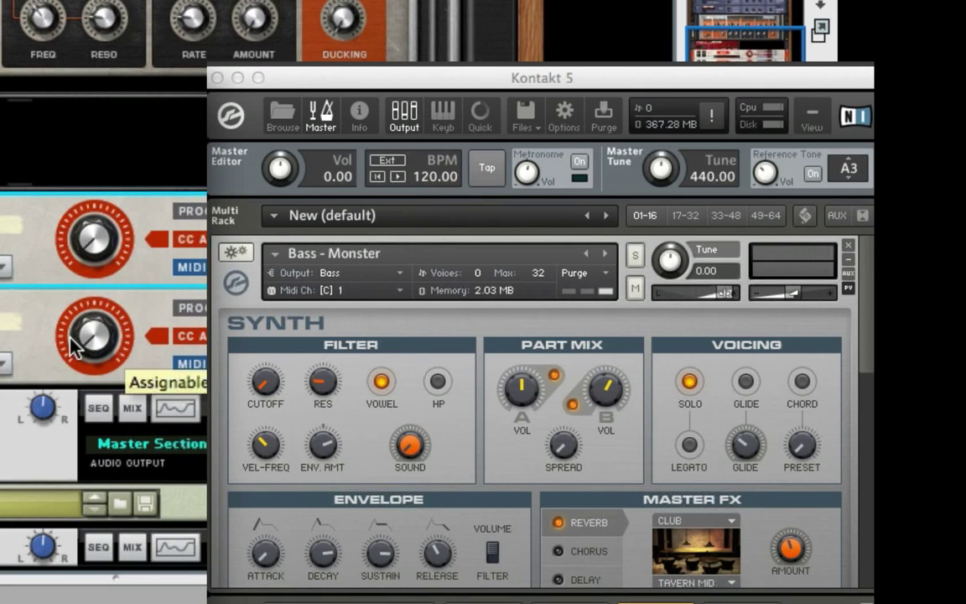
{"action": "left_click", "coordinate": [192, 338]}
- Record a pan sweep from the song start onto the Bass track's CC 10 lane using the instrument's assignable knob
{"action": "left_click_drag", "start_coordinate": [352, 153], "coordinate": [240, 151]}
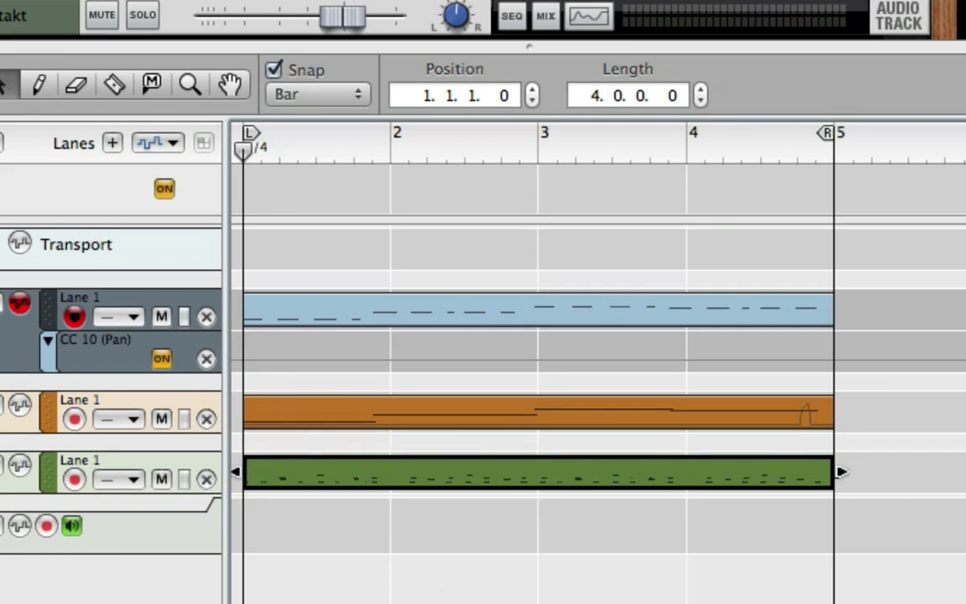
{"action": "key", "text": "Escape"}
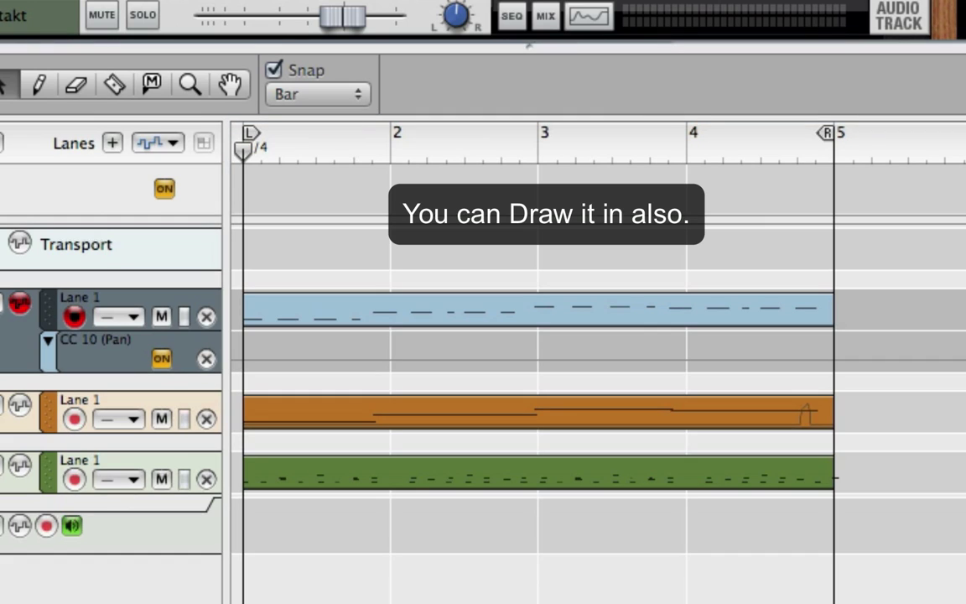
{"action": "key", "text": "super+Return"}
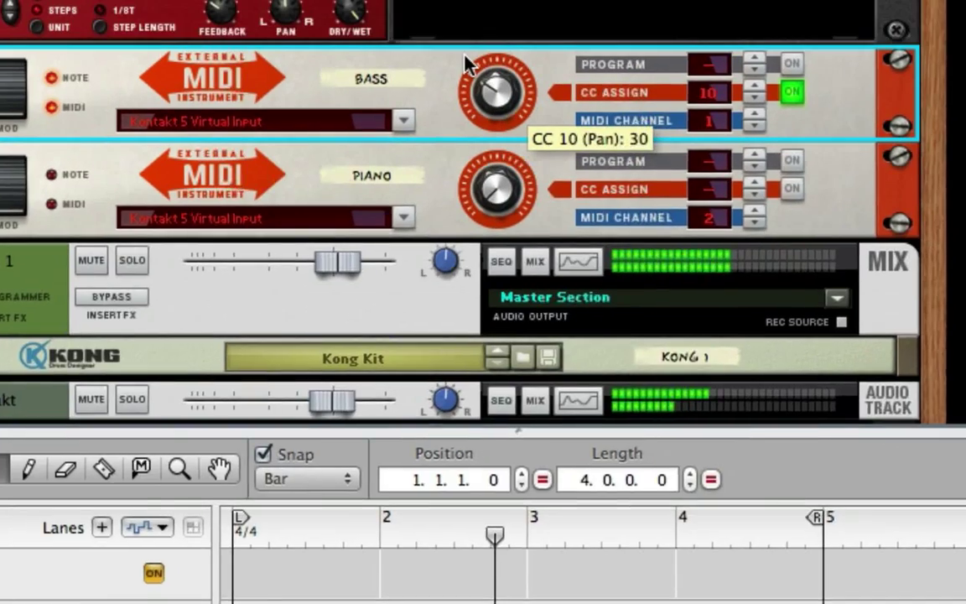
{"action": "left_click_drag", "start_coordinate": [468, 63], "coordinate": [455, 317]}
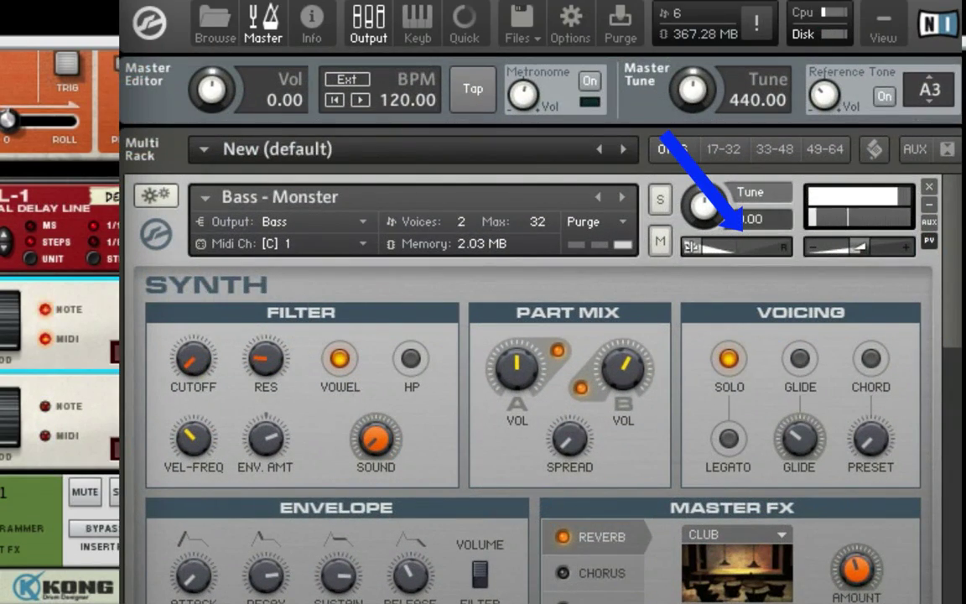
{"action": "mouse_move", "coordinate": [718, 246]}
{"action": "left_mouse_down"}
{"action": "mouse_move", "coordinate": [781, 259]}
{"action": "mouse_move", "coordinate": [755, 259]}
{"action": "left_mouse_up"}
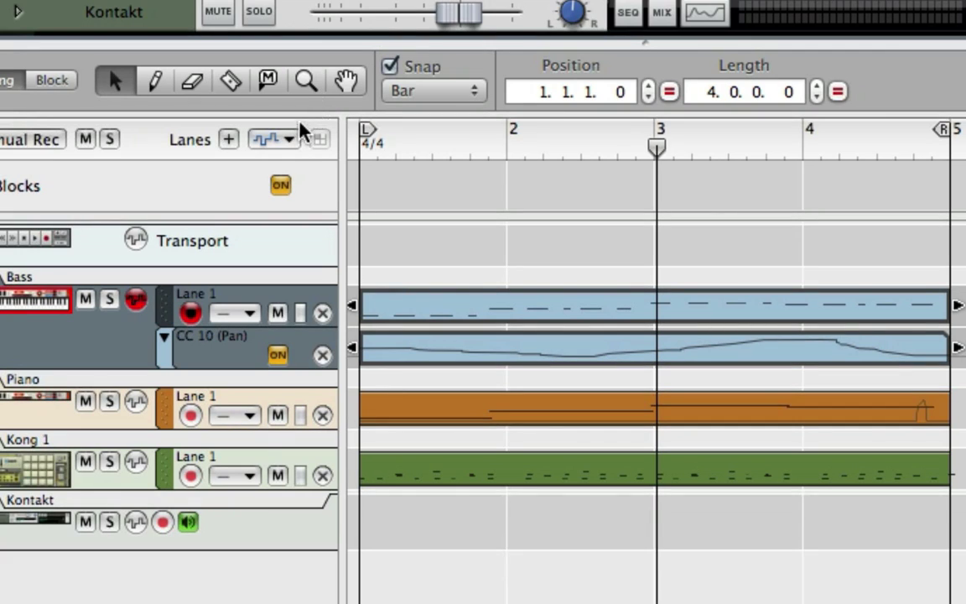
- Add a CC 12 automation lane to the Bass track and set the Bass instrument's CC Assign to 12
{"action": "left_click", "coordinate": [285, 146]}
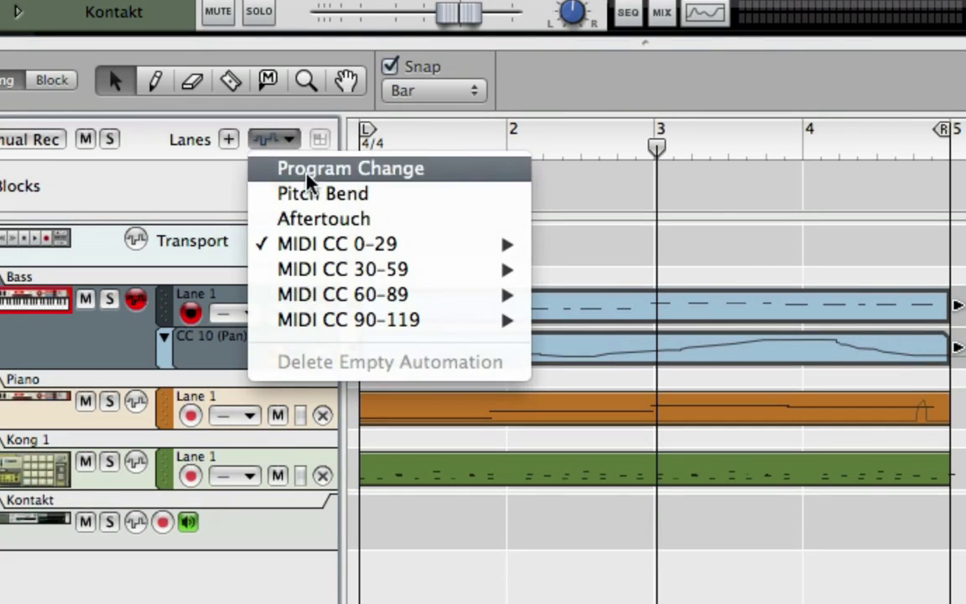
{"action": "mouse_move", "coordinate": [386, 247]}
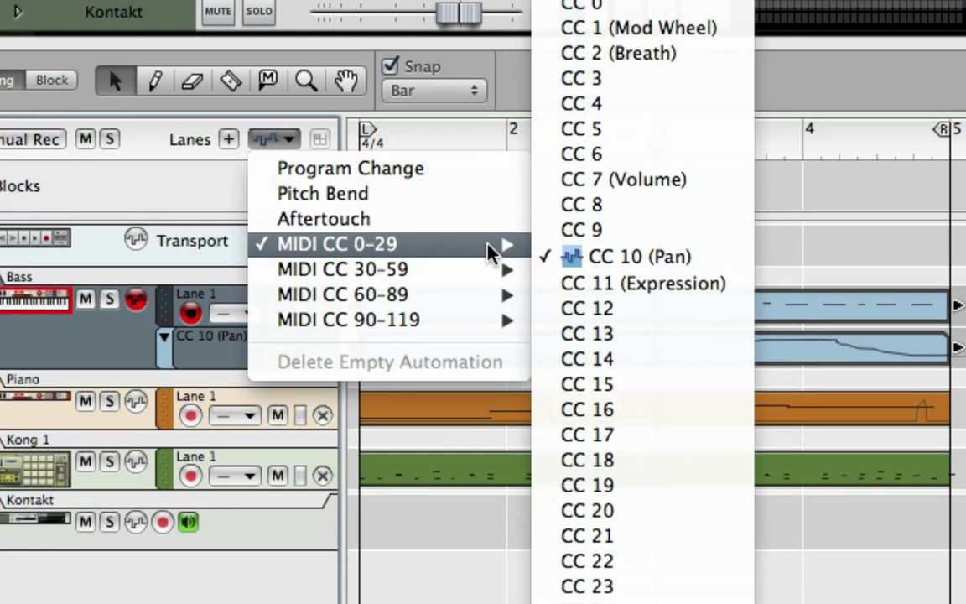
{"action": "left_click", "coordinate": [611, 309]}
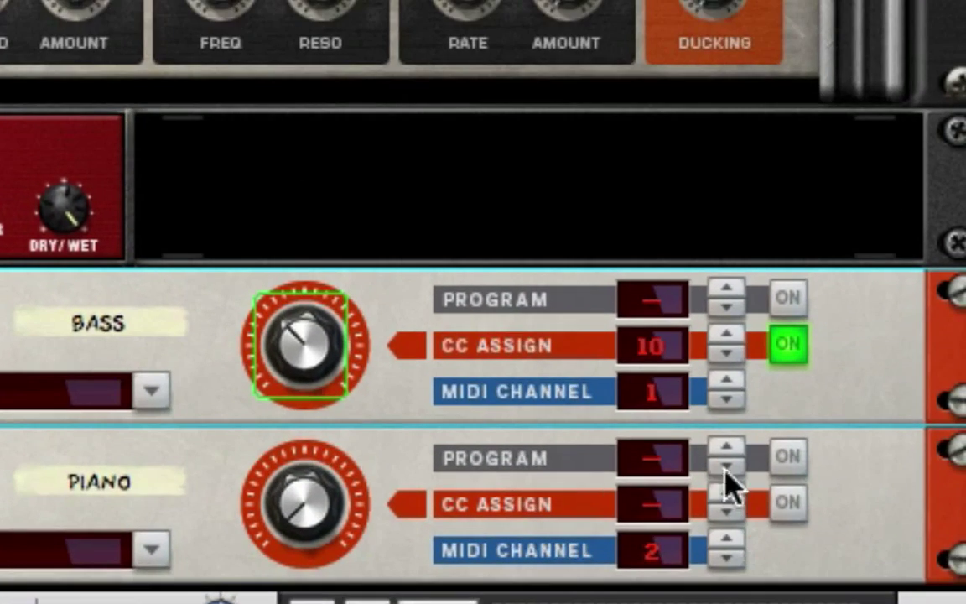
{"action": "left_click", "coordinate": [726, 333]}
{"action": "left_click", "coordinate": [726, 333]}
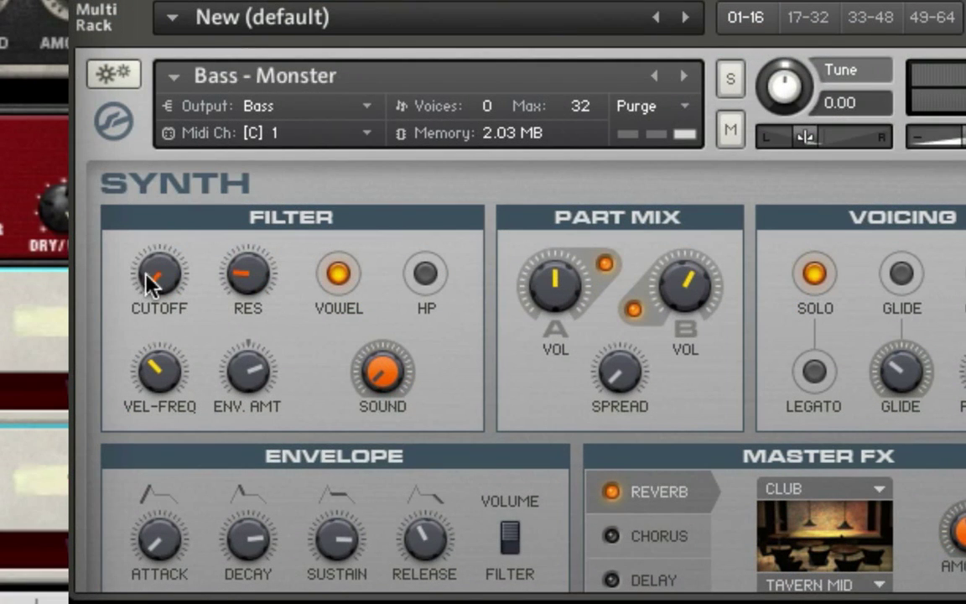
- Map the Bass - Monster filter Cutoff in Kontakt to CC 12 with MIDI learn and test it with the Bass instrument's knob
{"action": "right_click", "coordinate": [159, 284]}
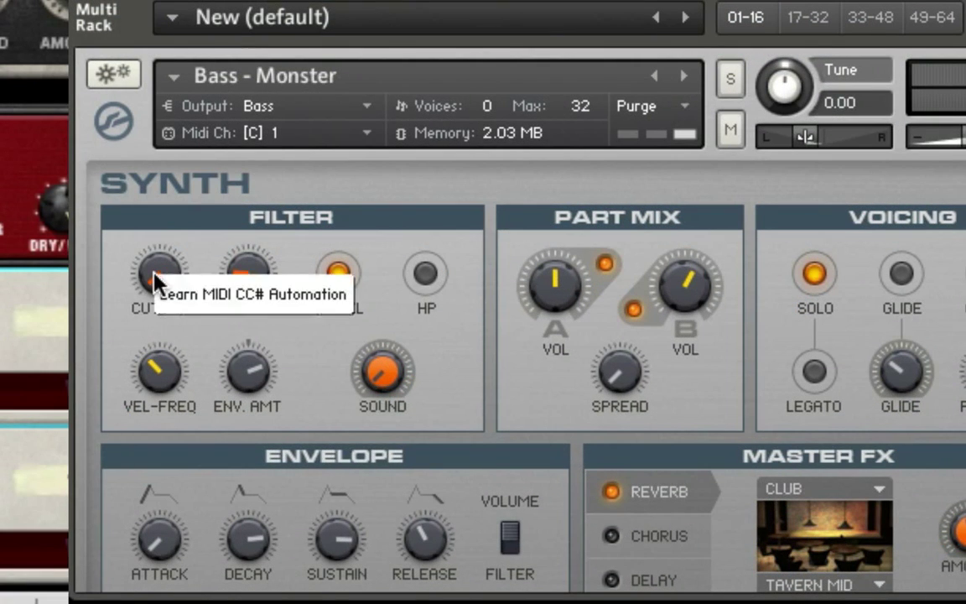
{"action": "left_click", "coordinate": [205, 300]}
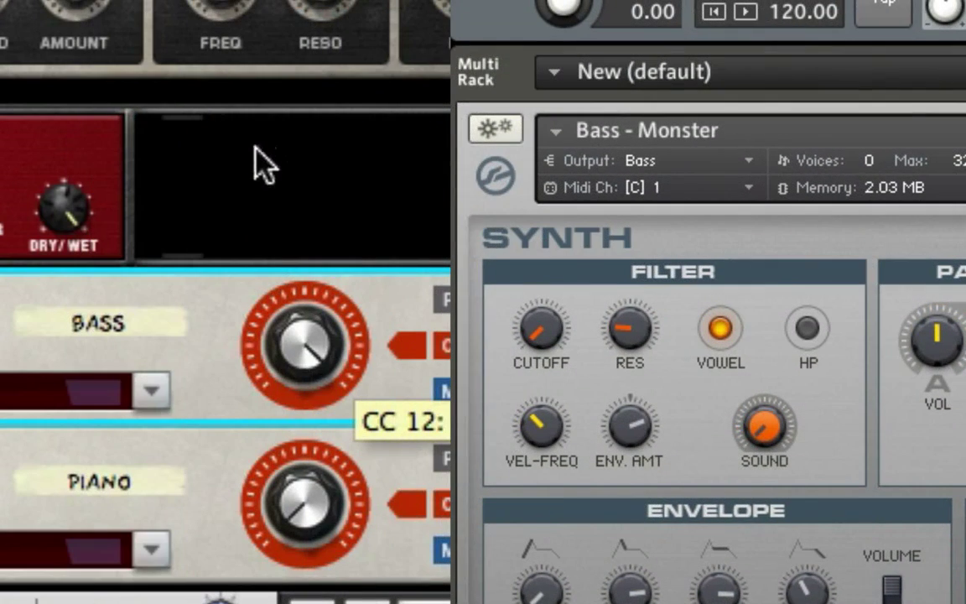
{"action": "left_click_drag", "start_coordinate": [249, 367], "coordinate": [286, 432]}
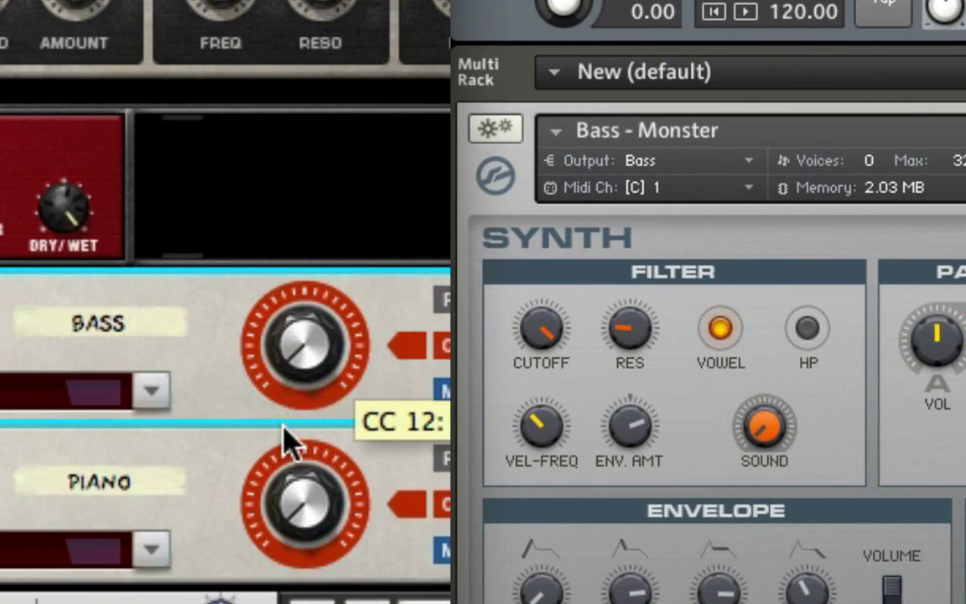
{"action": "left_click_drag", "start_coordinate": [270, 297], "coordinate": [270, 253]}
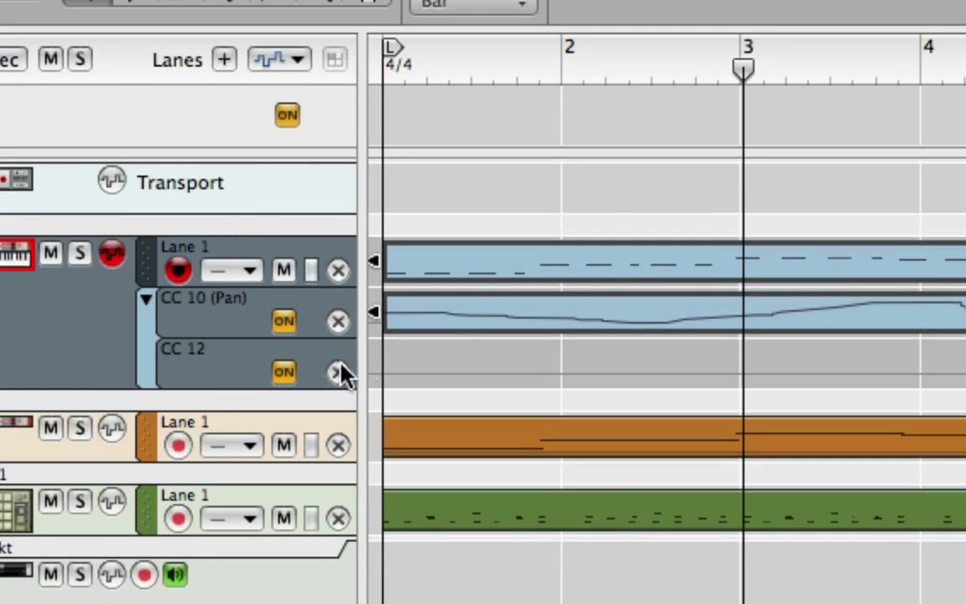
- Return to the song start, record a filter cutoff sweep onto the Bass track's CC 12 lane, and stop the transport
{"action": "key", "text": "super+a"}
{"action": "key", "text": "Home"}
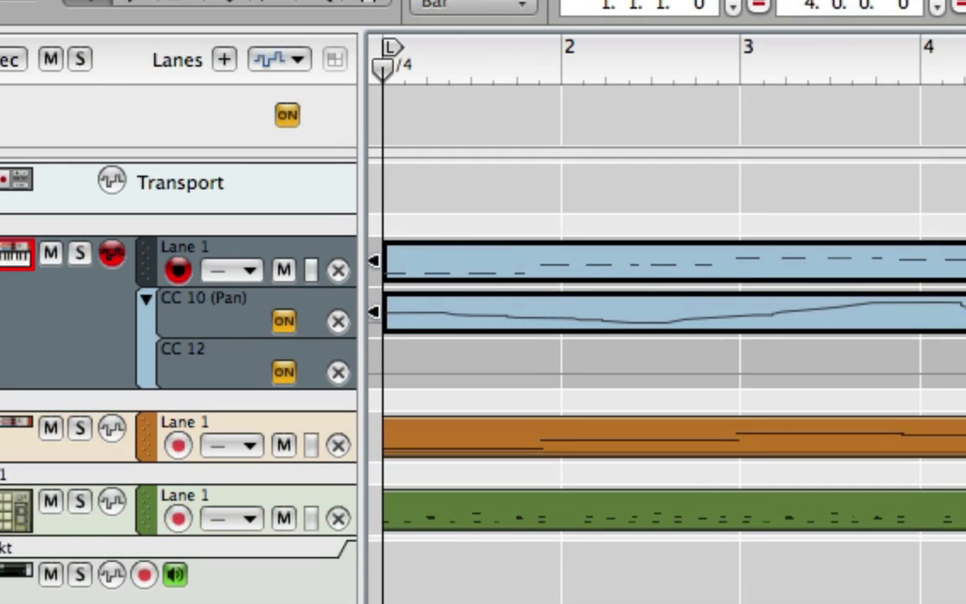
{"action": "key", "text": "Escape"}
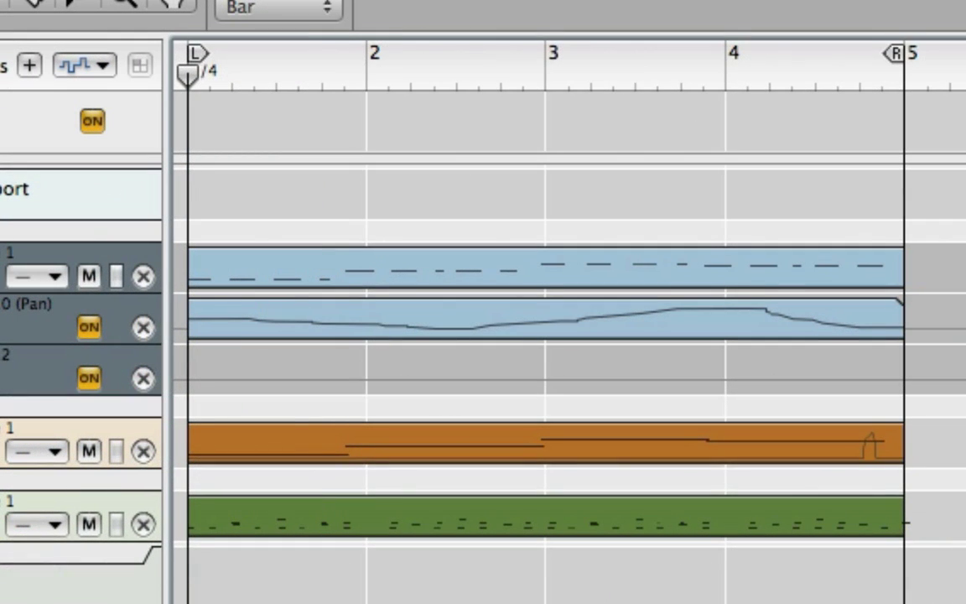
{"action": "key", "text": "r"}
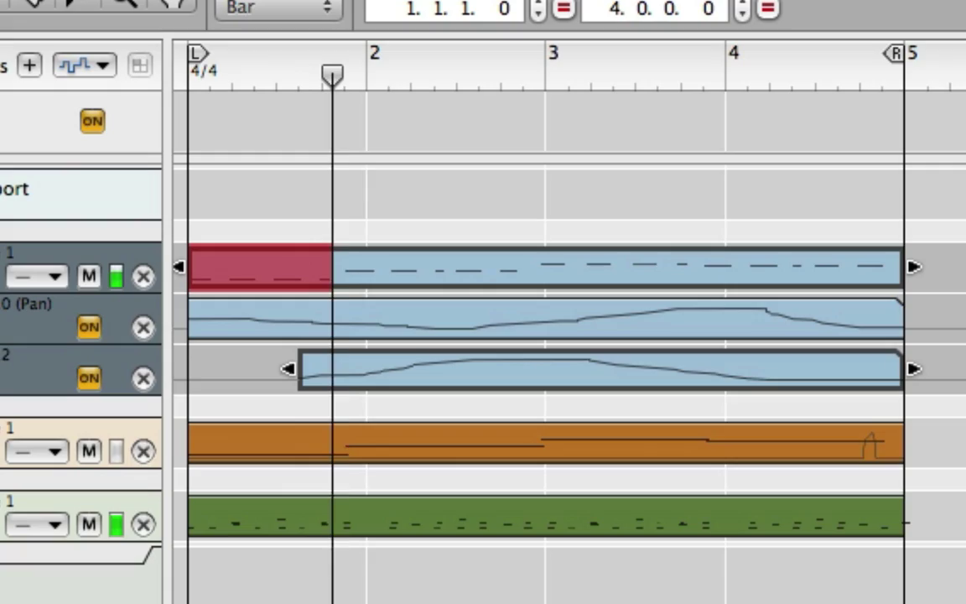
{"action": "key", "text": "space"}
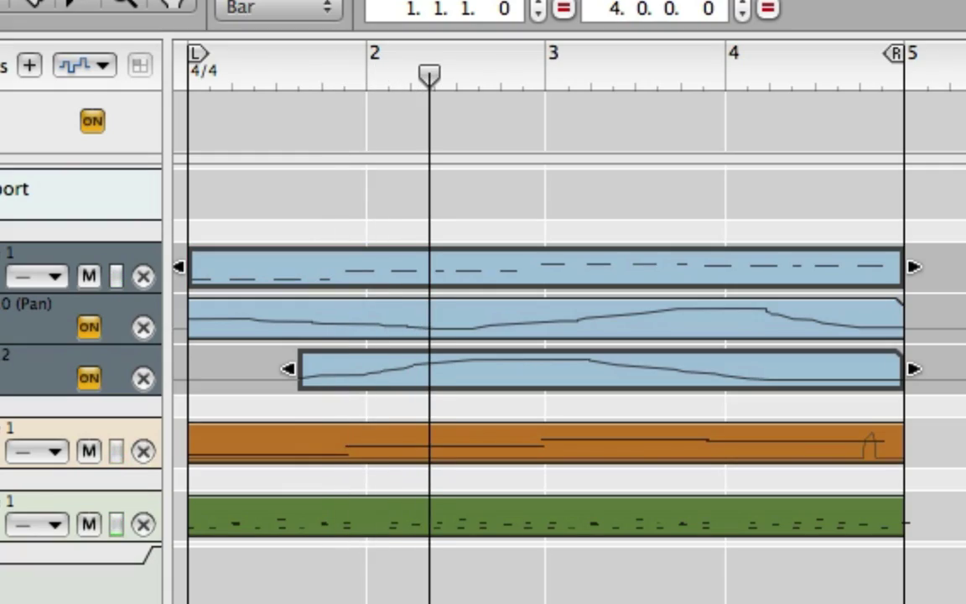
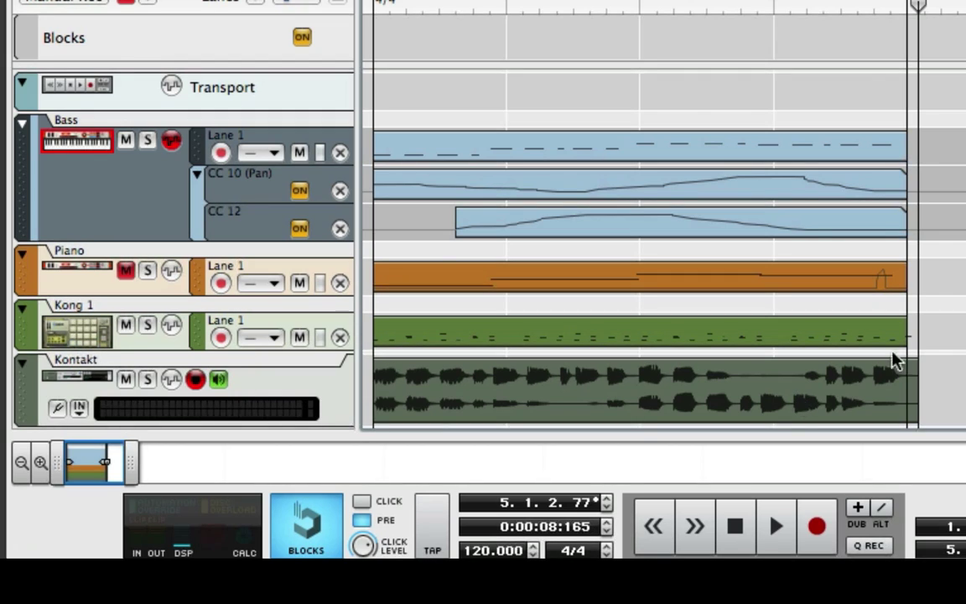
- Trim the bass recording on the Kontakt track to the loop end and move it onto a new audio track
{"action": "left_click", "coordinate": [911, 390]}
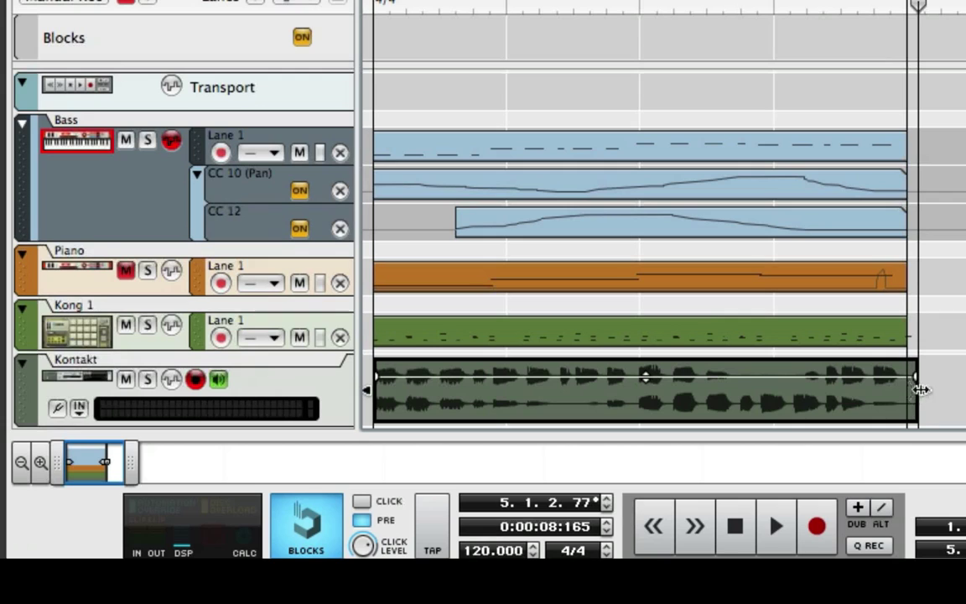
{"action": "left_click", "coordinate": [24, 395]}
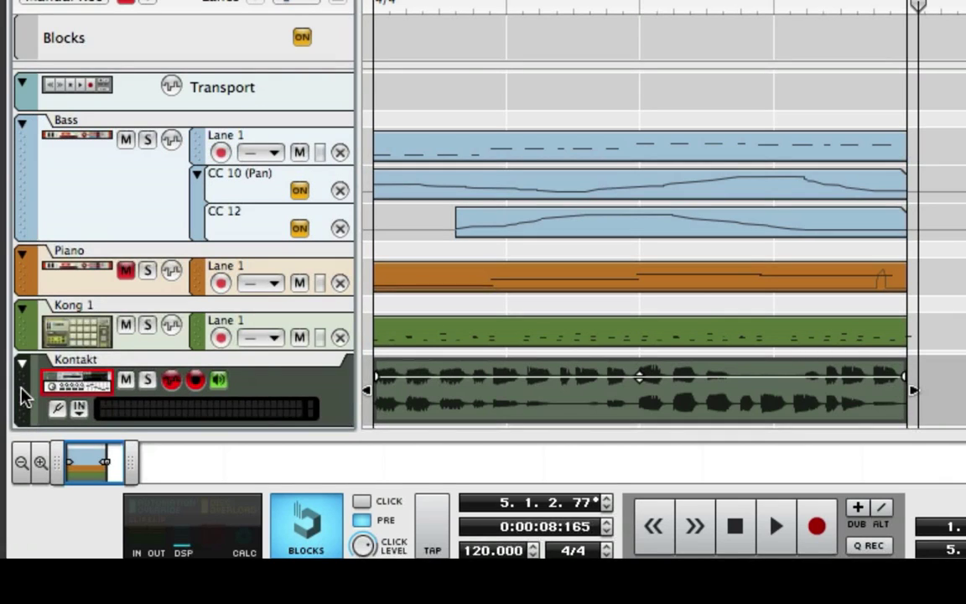
{"action": "key", "text": "super+t"}
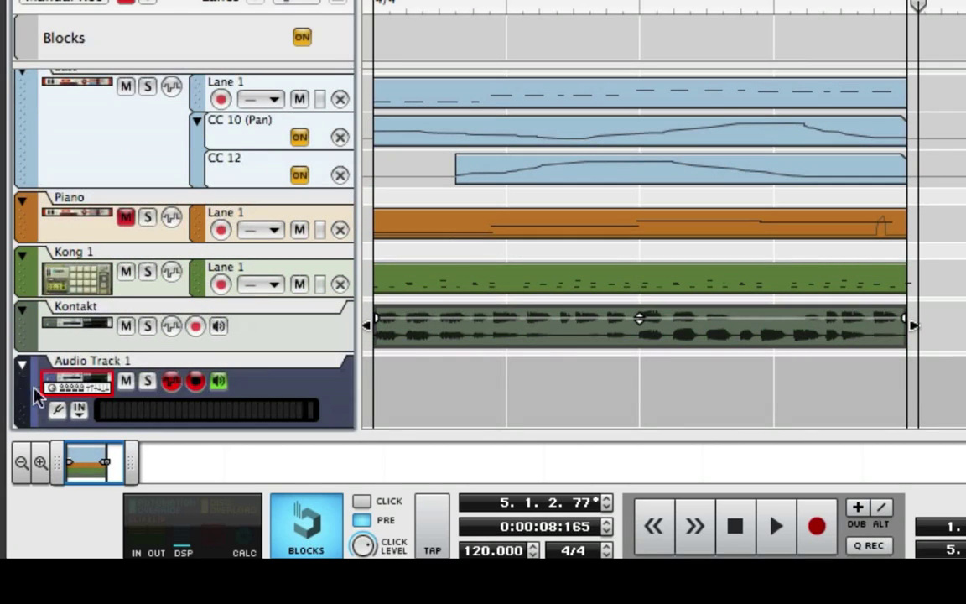
{"action": "left_click_drag", "start_coordinate": [535, 335], "coordinate": [518, 394]}
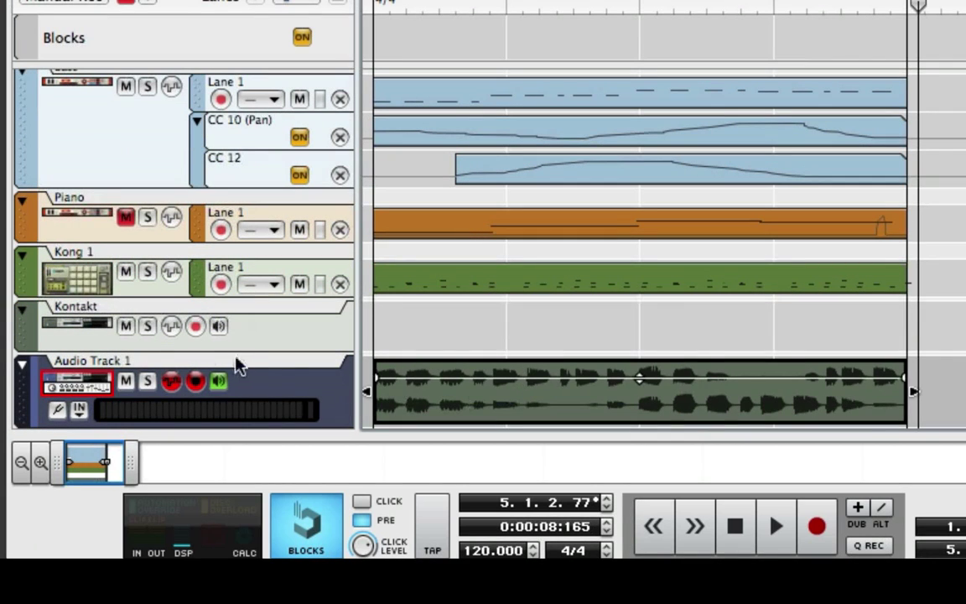
- Rename the new audio track holding the bass recording as Bass
{"action": "double_click", "coordinate": [103, 363]}
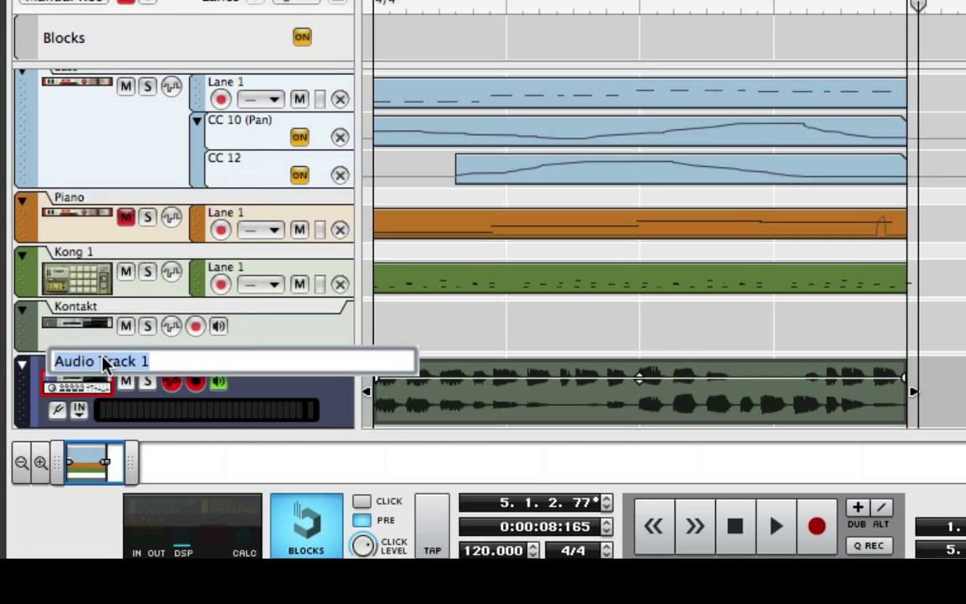
{"action": "type", "text": "Bass"}
{"action": "key", "text": "Return"}
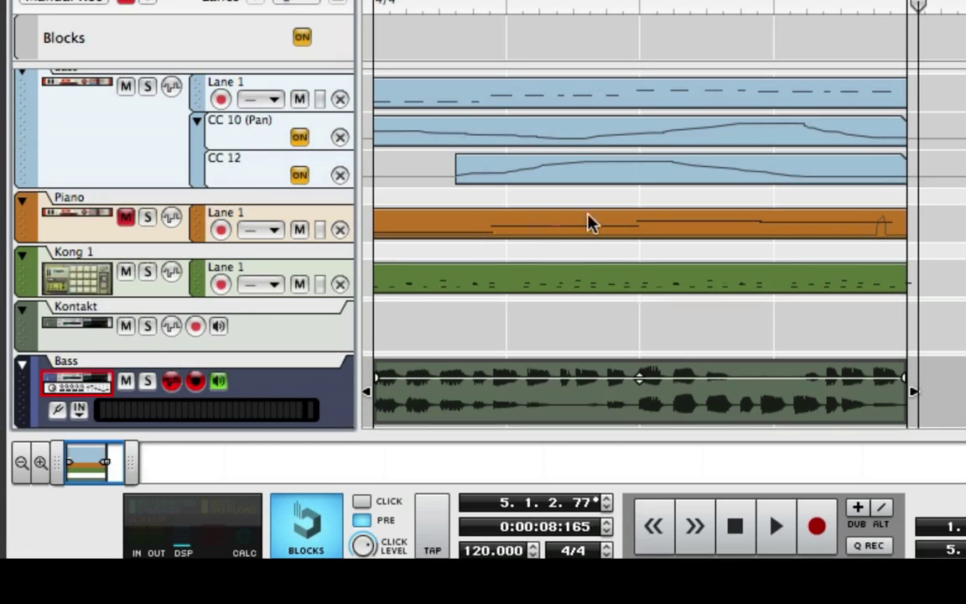
- Prepare the piano capture from the song start: mute the Bass instrument track, unmute Piano, and record-enable the Kontakt audio track
{"action": "left_click", "coordinate": [126, 89]}
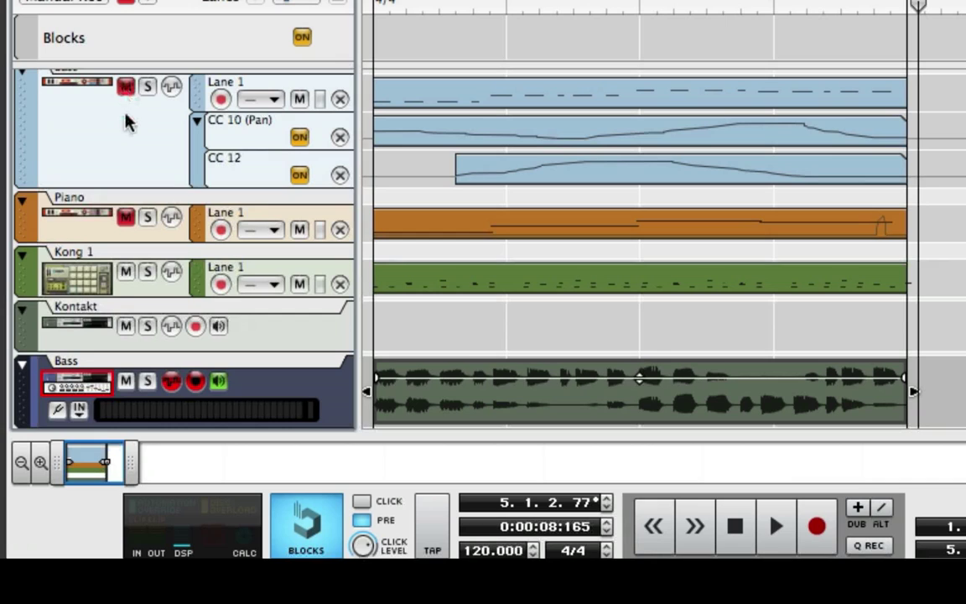
{"action": "left_click", "coordinate": [125, 220]}
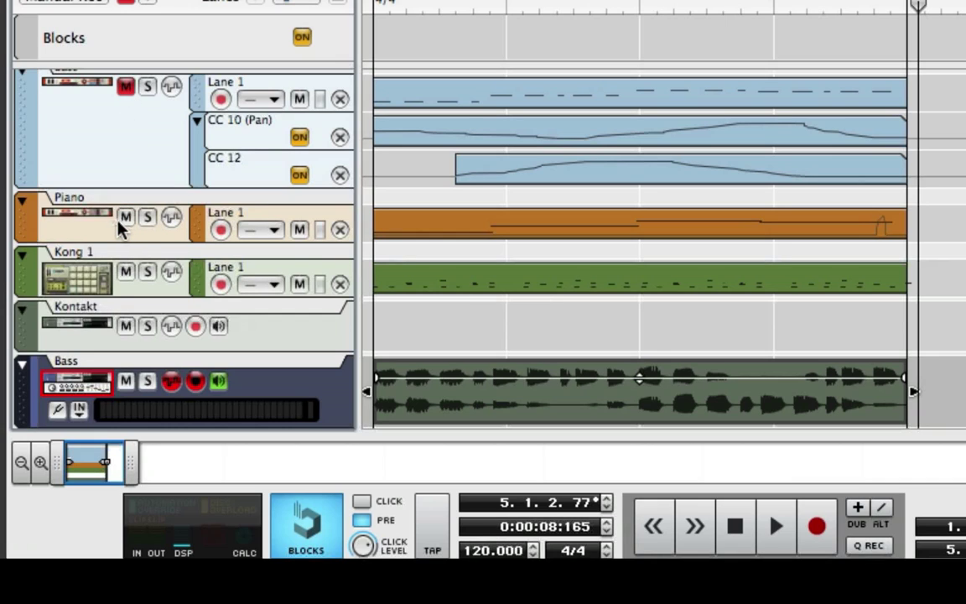
{"action": "left_click", "coordinate": [639, 6]}
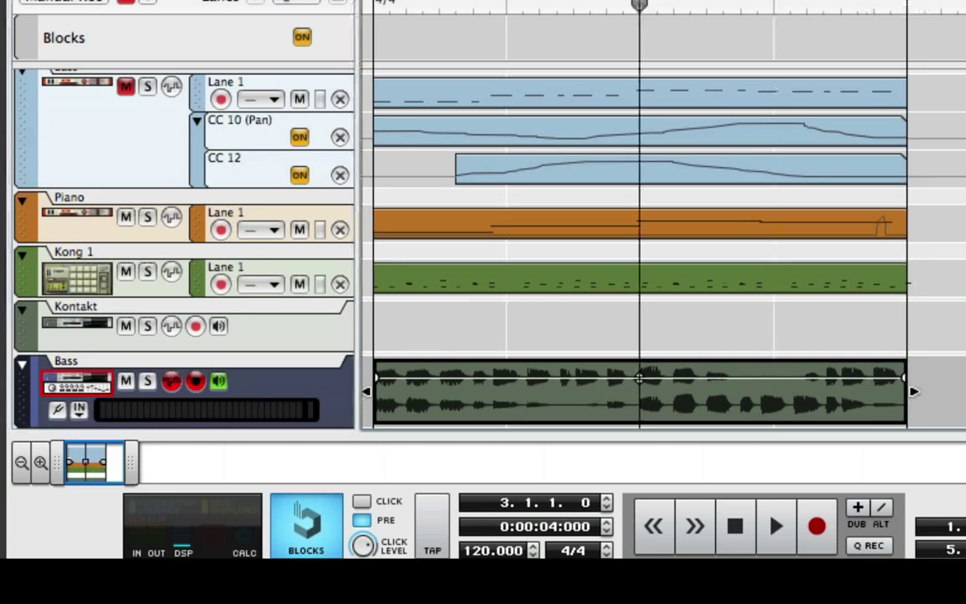
{"action": "key", "text": "Home"}
{"action": "scroll", "coordinate": [210, 335], "scroll_direction": "up", "scroll_amount": 1}
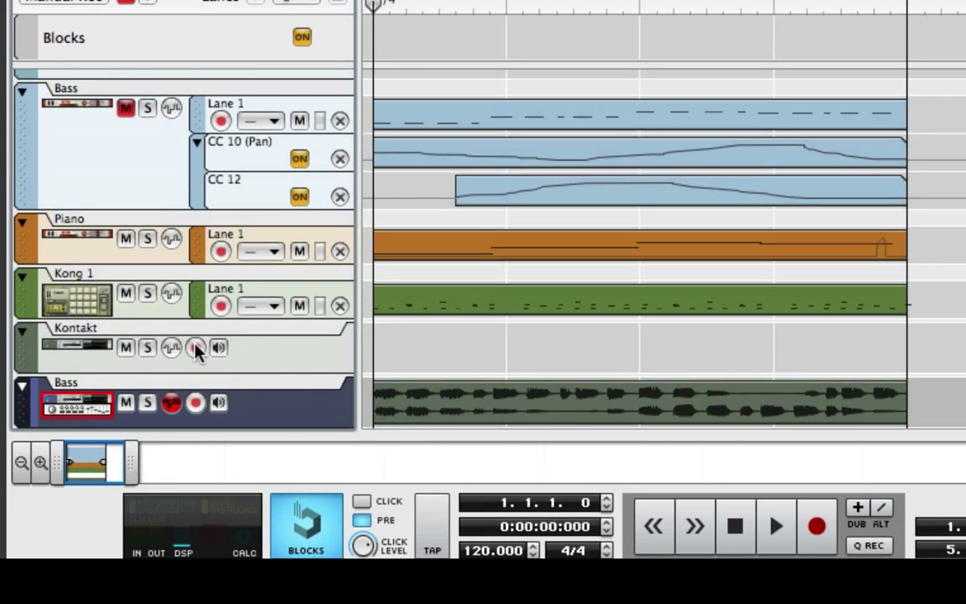
{"action": "left_click", "coordinate": [195, 349]}
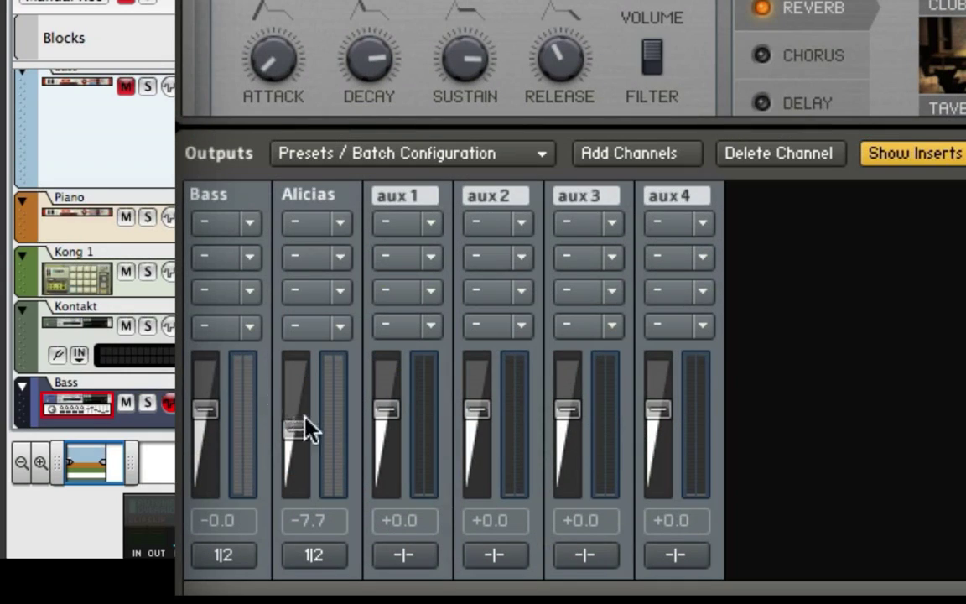
- Reset Kontakt's Alicias output channel to 0 dB, and record the piano onto the Kontakt audio track past the loop end
{"action": "left_click", "coordinate": [298, 430], "text": "super"}
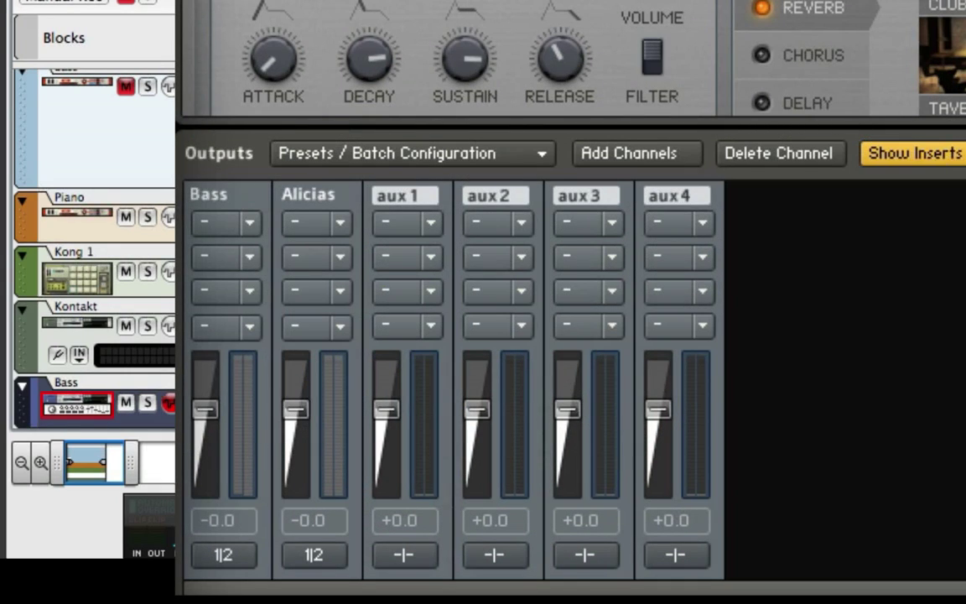
{"action": "key", "text": "super+w"}
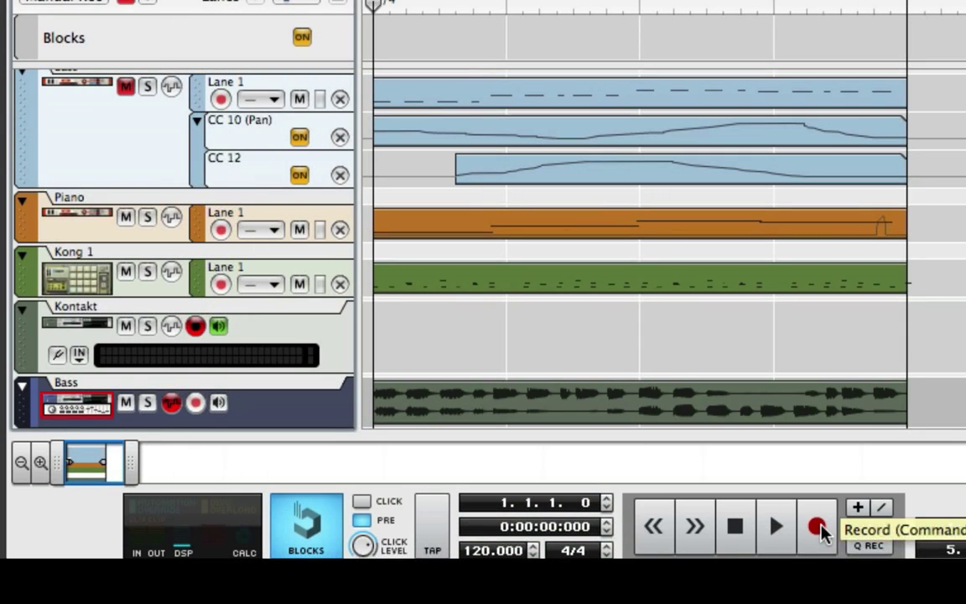
{"action": "left_click", "coordinate": [821, 527]}
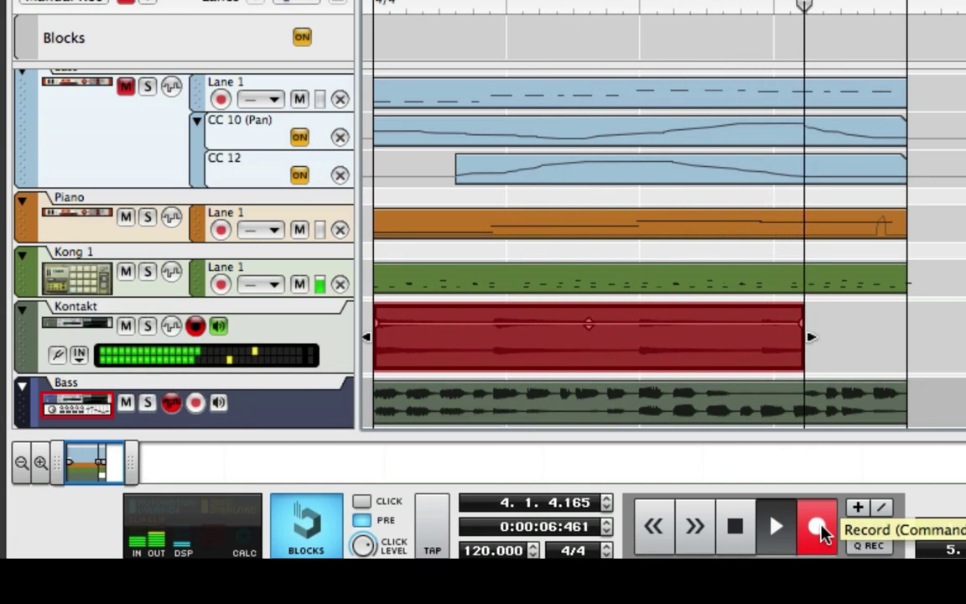
{"action": "key", "text": "space"}
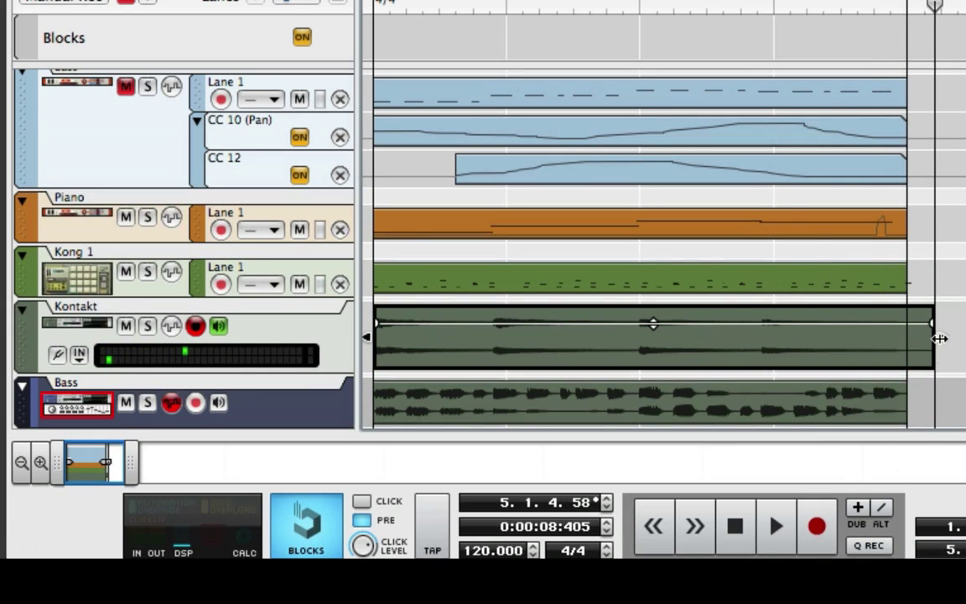
- Trim the piano recording to the loop end and move it from the Kontakt track onto a new audio track
{"action": "left_click_drag", "start_coordinate": [937, 334], "coordinate": [912, 335]}
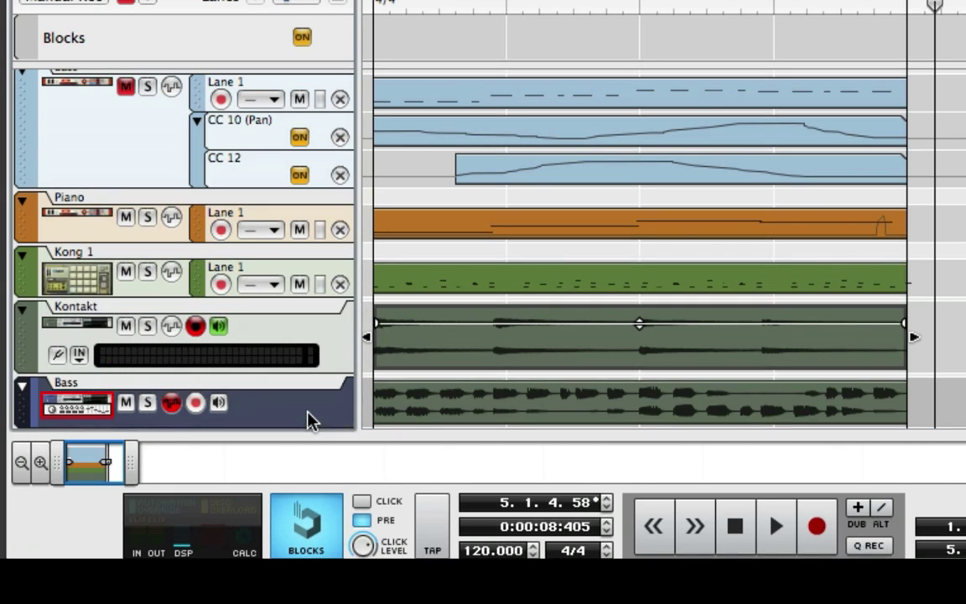
{"action": "key", "text": "super+t"}
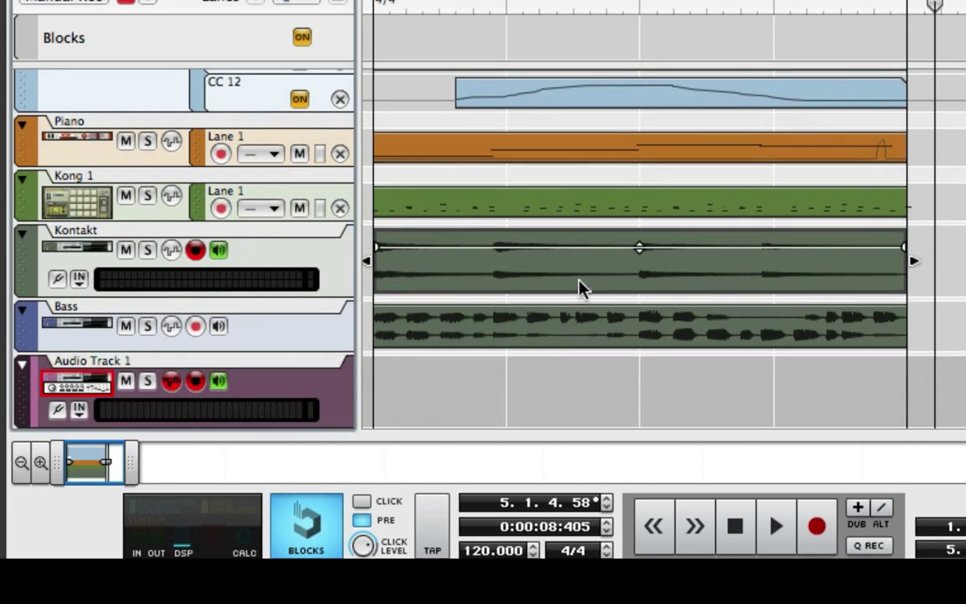
{"action": "left_click_drag", "start_coordinate": [585, 261], "coordinate": [576, 390]}
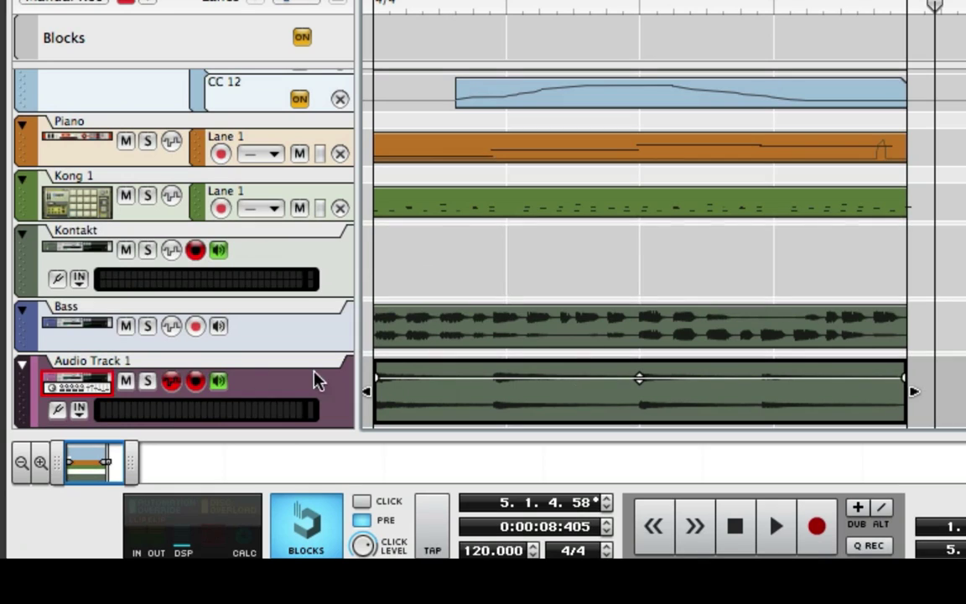
- Rename the new audio track holding the piano recording as Piano
{"action": "double_click", "coordinate": [113, 361]}
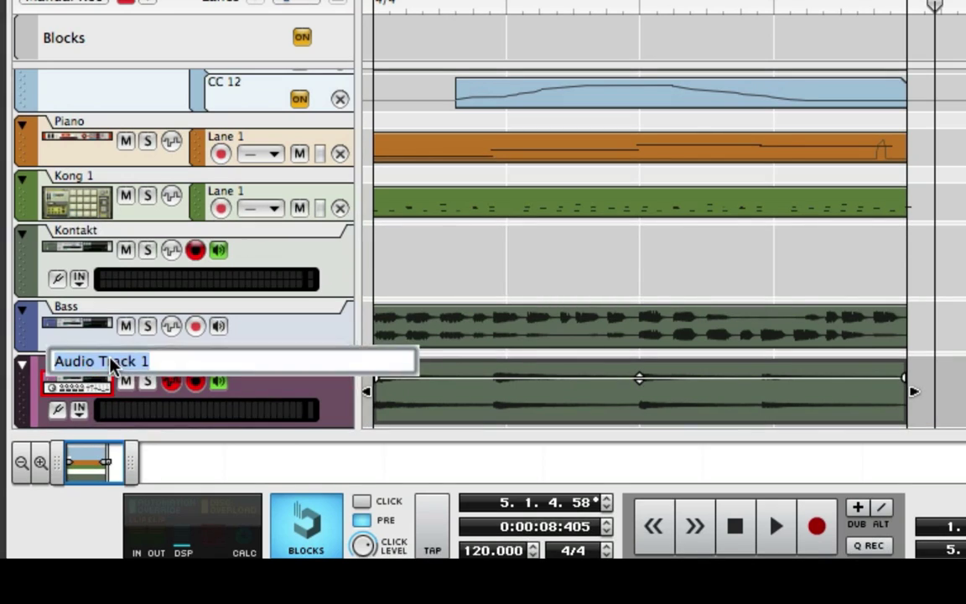
{"action": "type", "text": "Piano"}
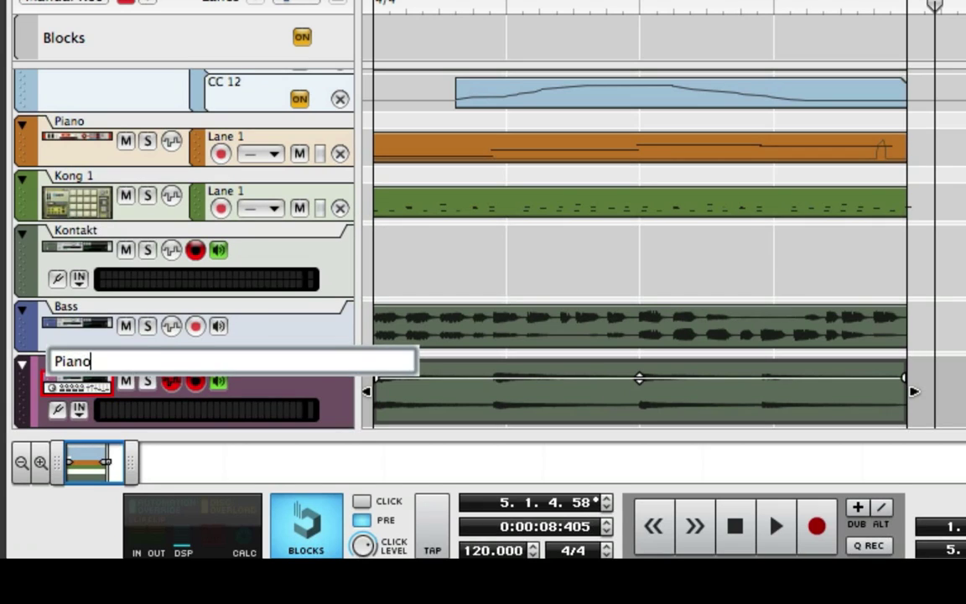
{"action": "key", "text": "Return"}
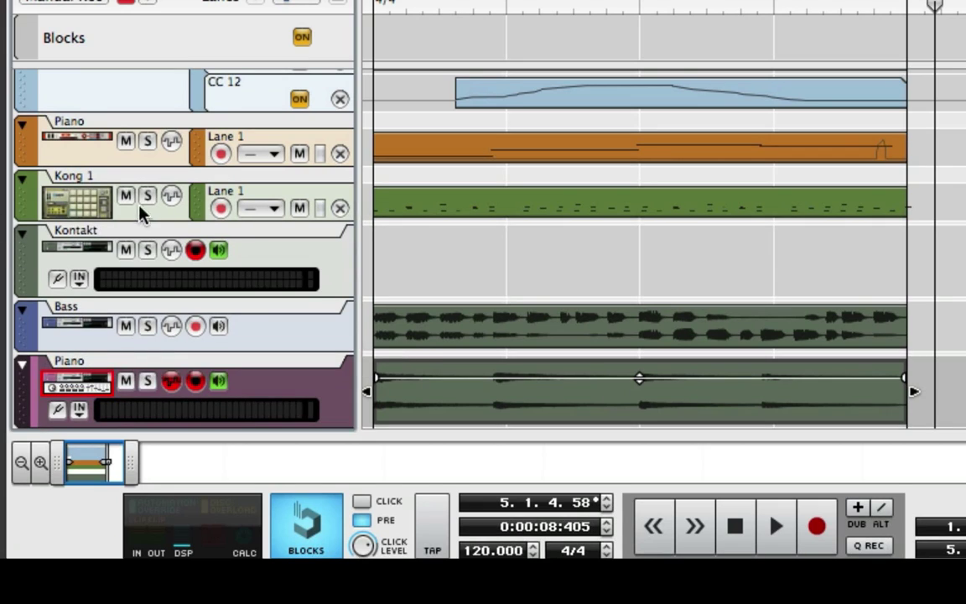
- Mute the Piano instrument track and collapse the Bass and Piano instrument tracks
{"action": "left_click", "coordinate": [126, 144]}
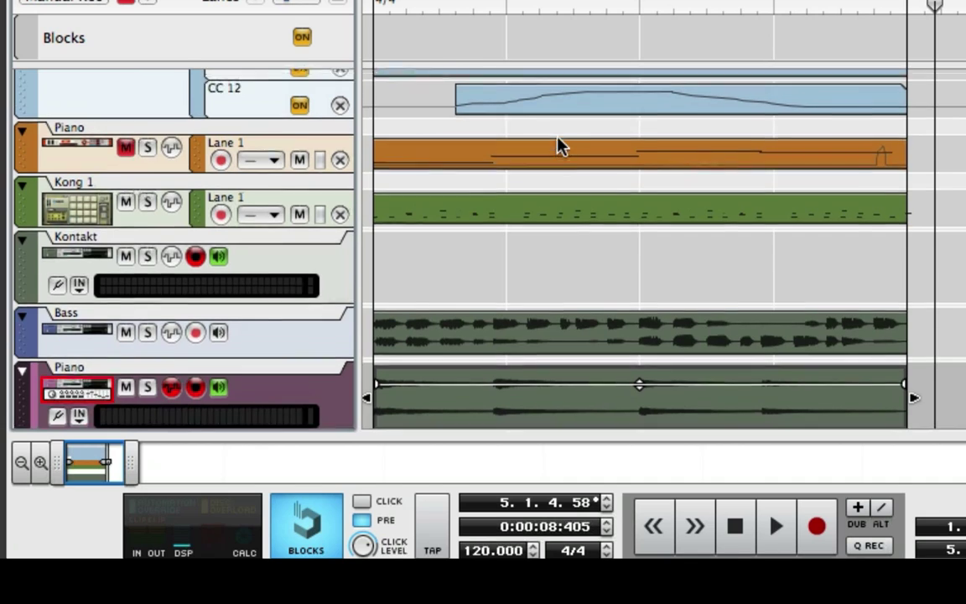
{"action": "scroll", "coordinate": [556, 145], "scroll_direction": "up", "scroll_amount": 3}
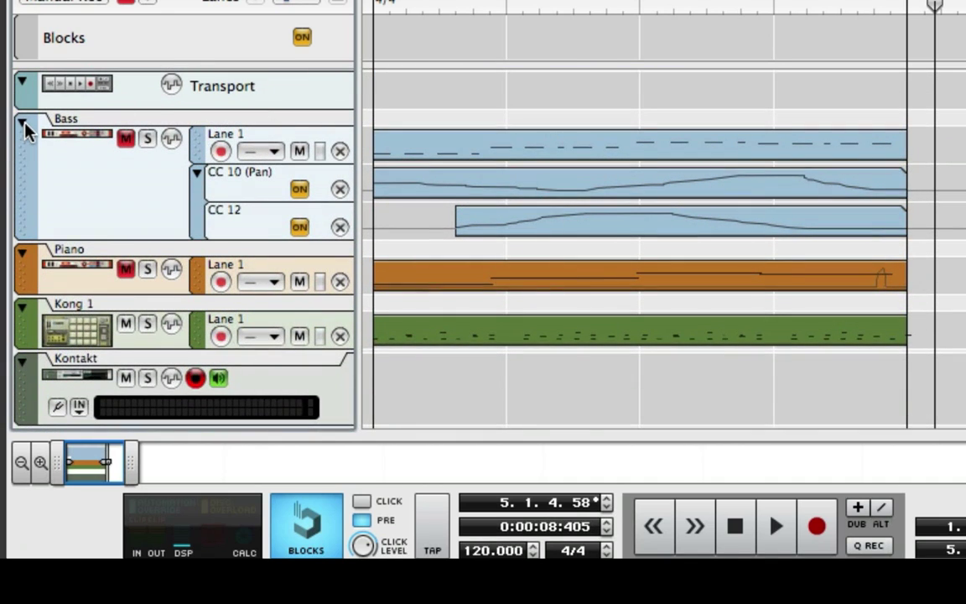
{"action": "left_click", "coordinate": [23, 126]}
{"action": "left_click", "coordinate": [23, 153]}
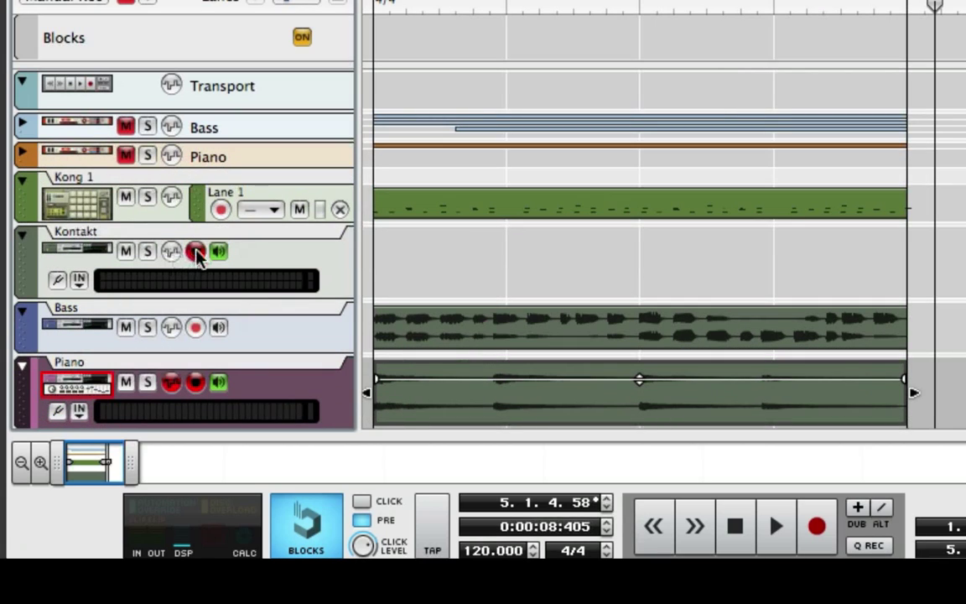
- Disable recording on the Kontakt audio track, mute it, and deselect the piano clip
{"action": "left_click", "coordinate": [196, 252]}
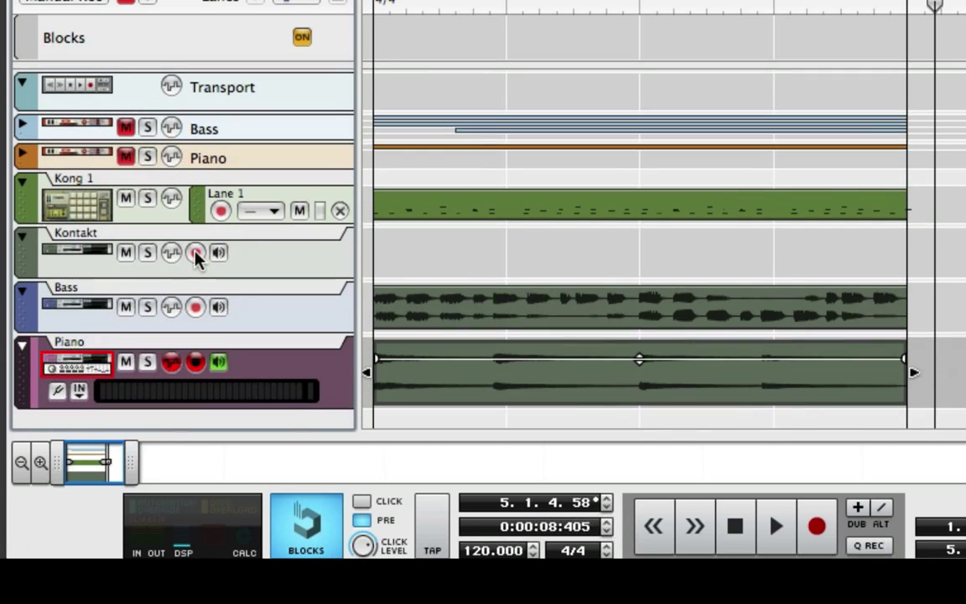
{"action": "left_click", "coordinate": [126, 257]}
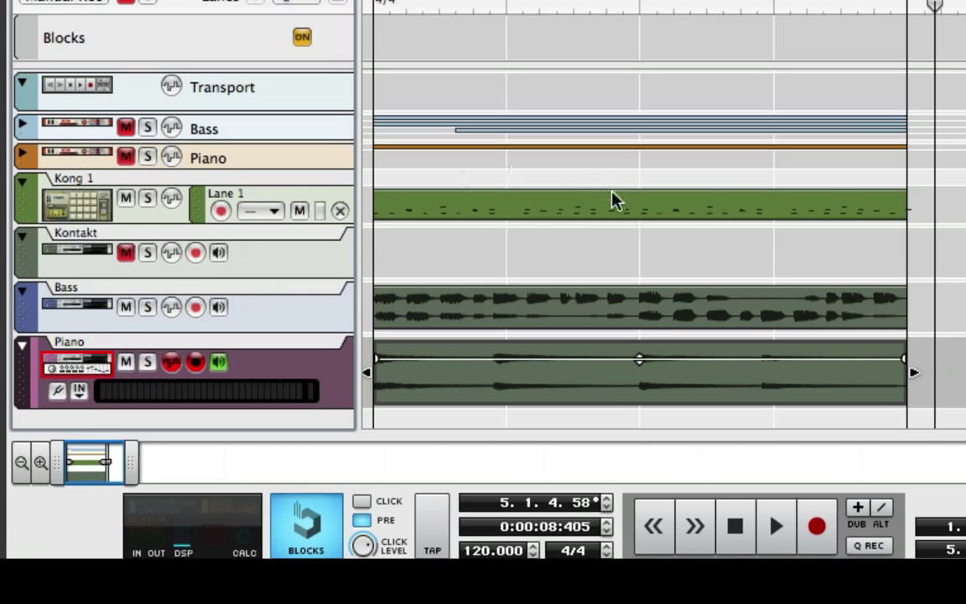
{"action": "left_click", "coordinate": [916, 191]}
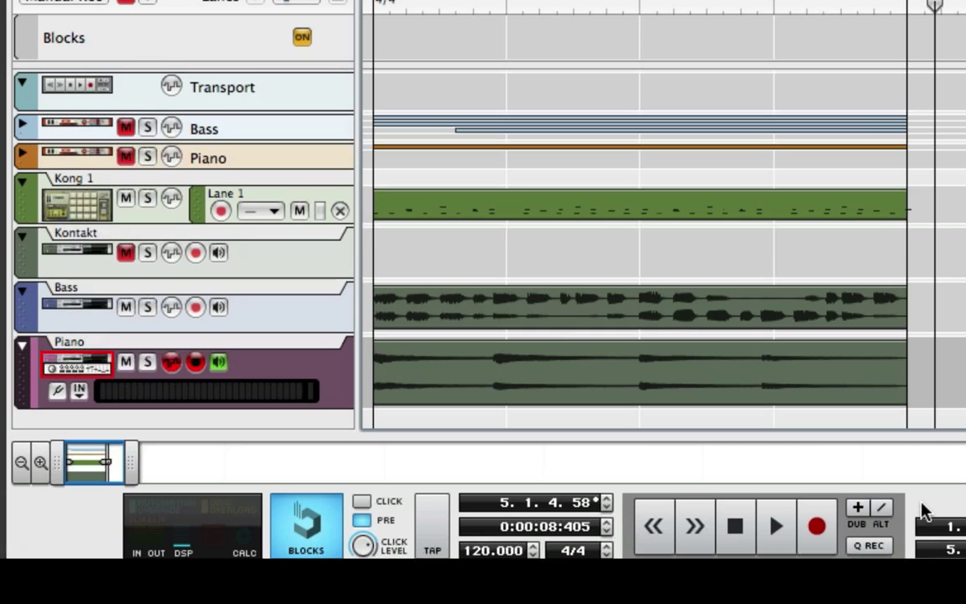
- Play from the song start and balance the mixer, raising the master fader slightly and setting the Bass channel to about -1.46 dB
{"action": "key", "text": "Return"}
{"action": "key", "text": "space"}
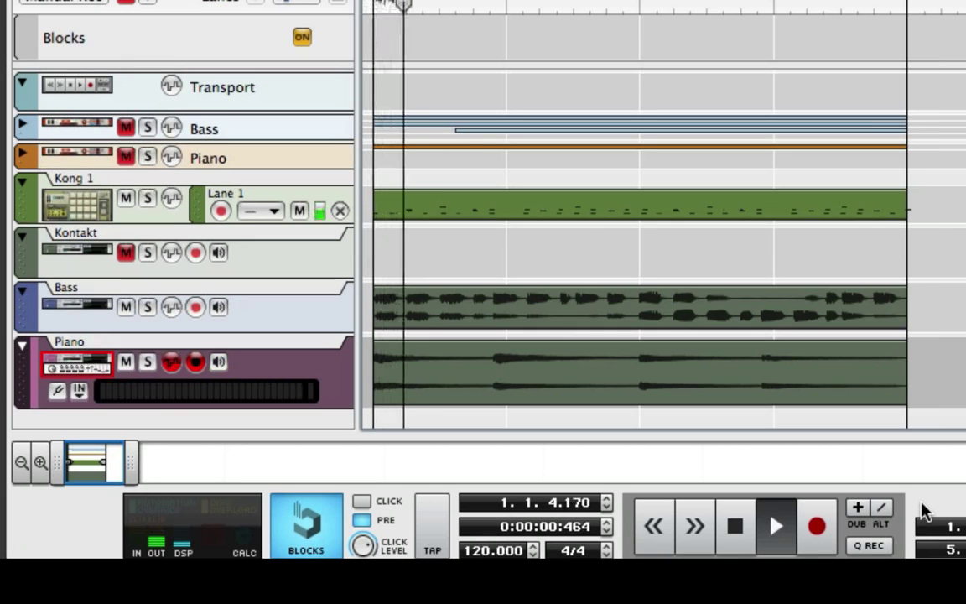
{"action": "key", "text": "F5"}
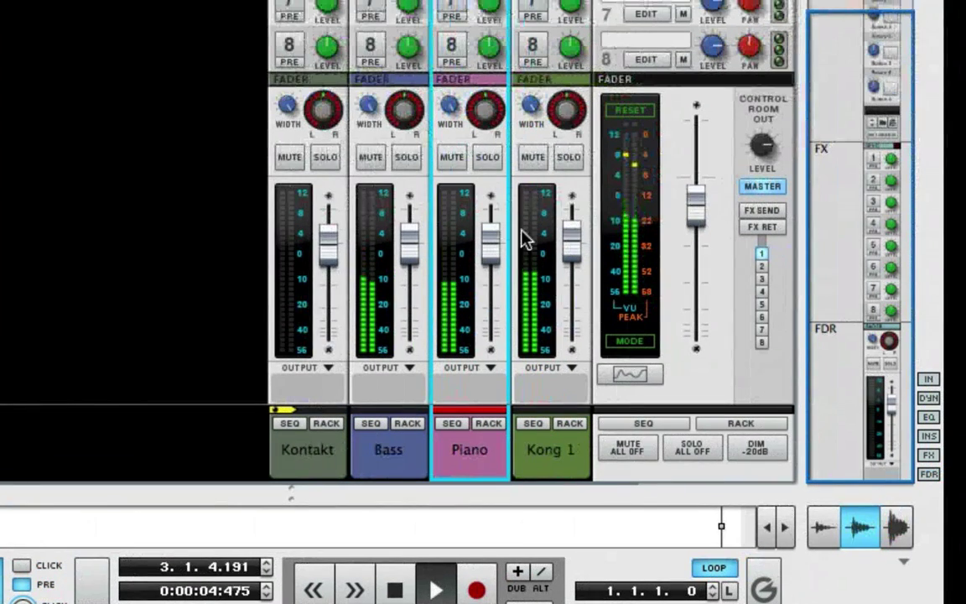
{"action": "left_click_drag", "start_coordinate": [693, 202], "coordinate": [695, 212]}
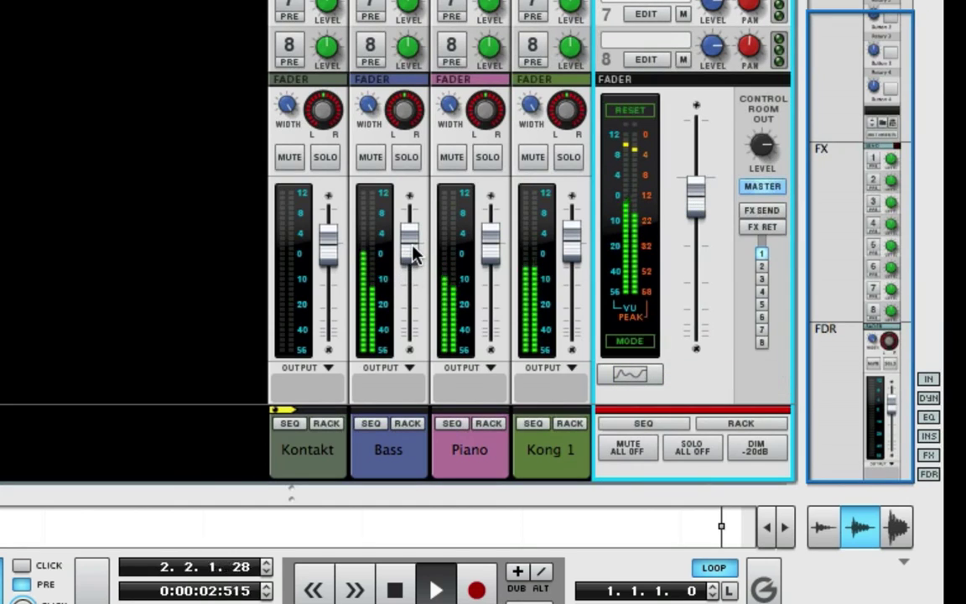
{"action": "left_click_drag", "start_coordinate": [413, 256], "coordinate": [411, 259]}
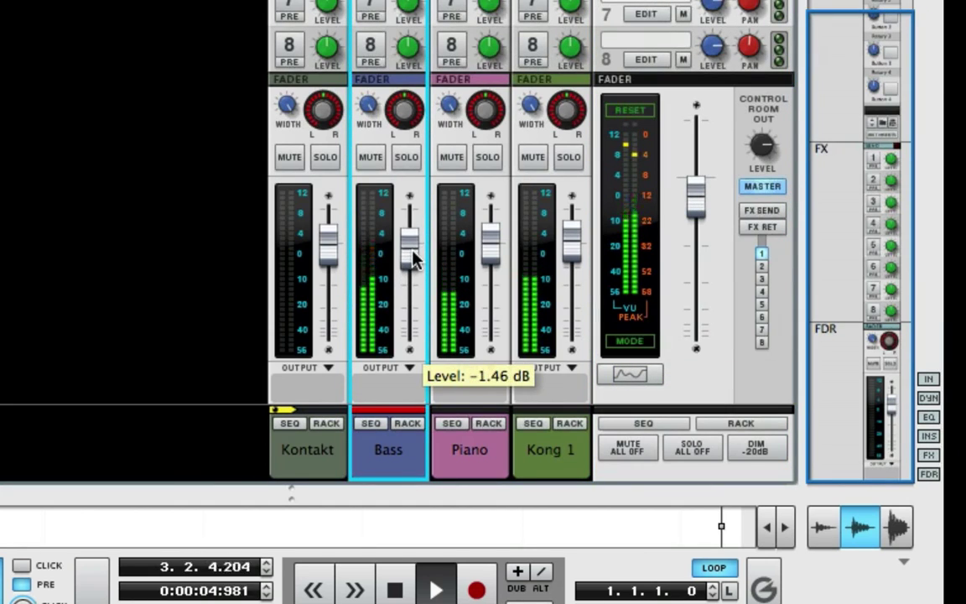
{"action": "left_click", "coordinate": [485, 249]}
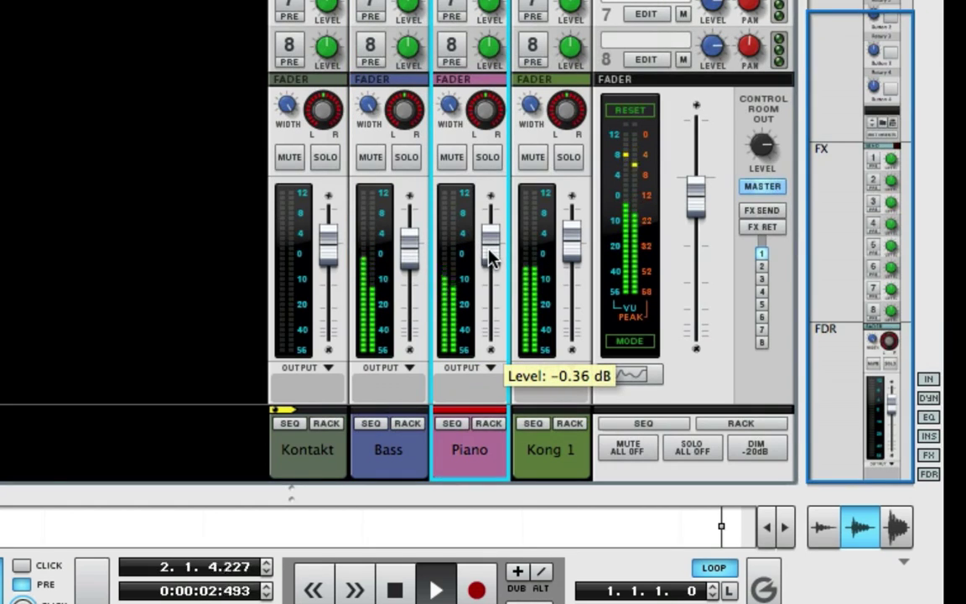
{"action": "key", "text": "space"}
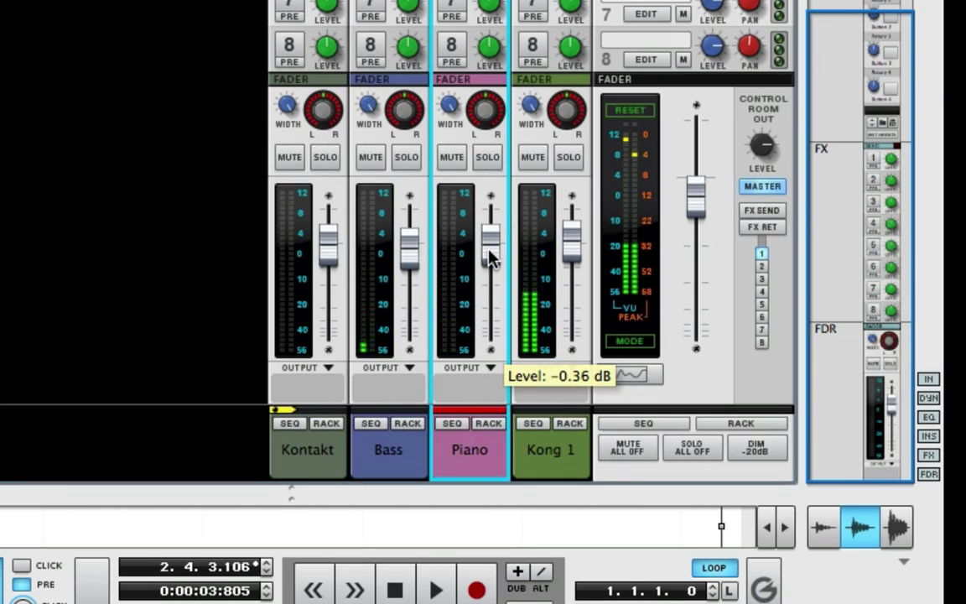